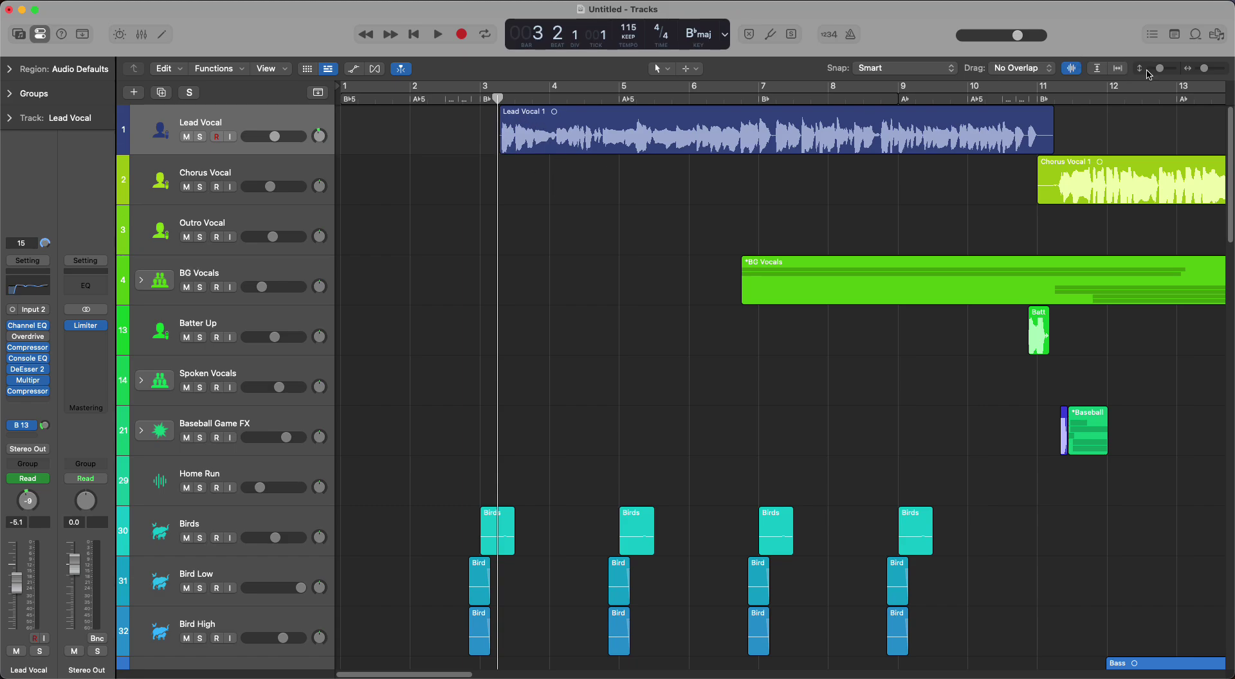
- Zoom the arrangement horizontally and vertically in and out around the start of the Lead Vocal region
{"action": "left_click_drag", "start_coordinate": [1164, 72], "coordinate": [1204, 71]}
{"action": "scroll", "coordinate": [538, 200], "scroll_direction": "up", "scroll_amount": 3}
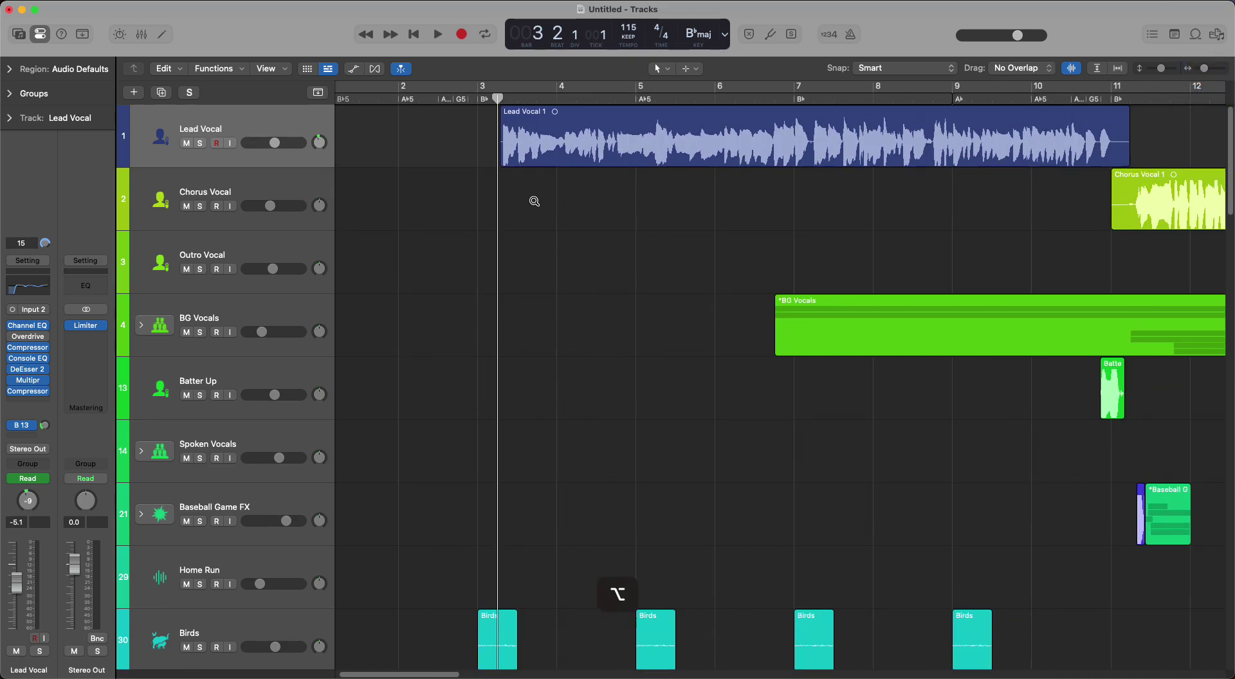
{"action": "scroll", "coordinate": [532, 202], "scroll_direction": "down", "scroll_amount": 2}
{"action": "scroll", "coordinate": [533, 202], "scroll_direction": "up", "scroll_amount": 4}
{"action": "scroll", "coordinate": [533, 202], "scroll_direction": "down", "scroll_amount": 3}
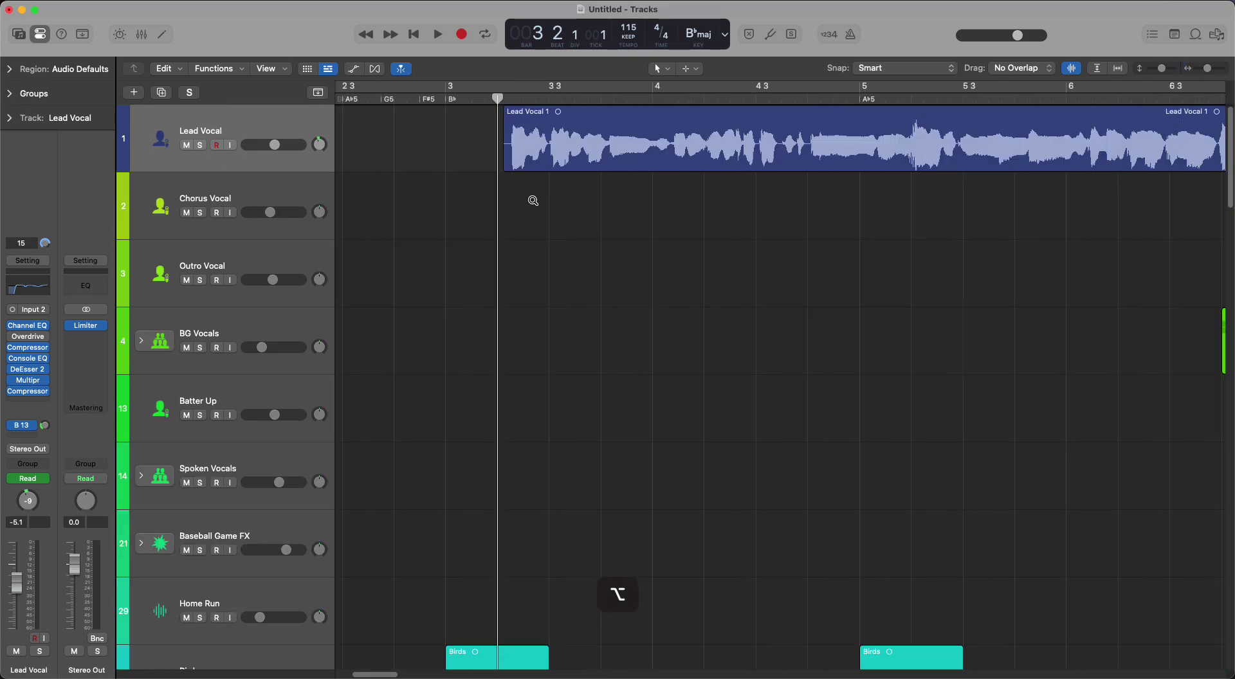
- Magnify small parts of the Lead Vocal waveform around bar 3 and return to the arrangement overview each time
{"action": "key", "text": "ctrl"}
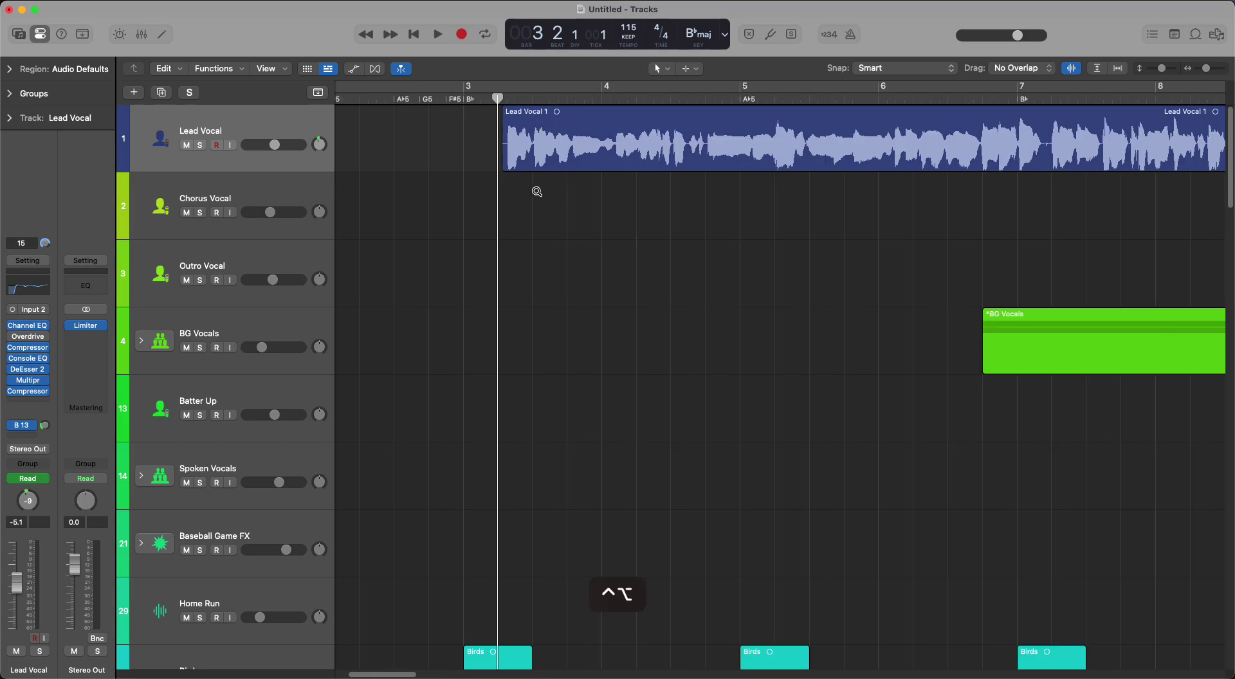
{"action": "left_click", "coordinate": [511, 126], "text": "ctrl+alt"}
{"action": "left_click_drag", "start_coordinate": [511, 126], "coordinate": [620, 172]}
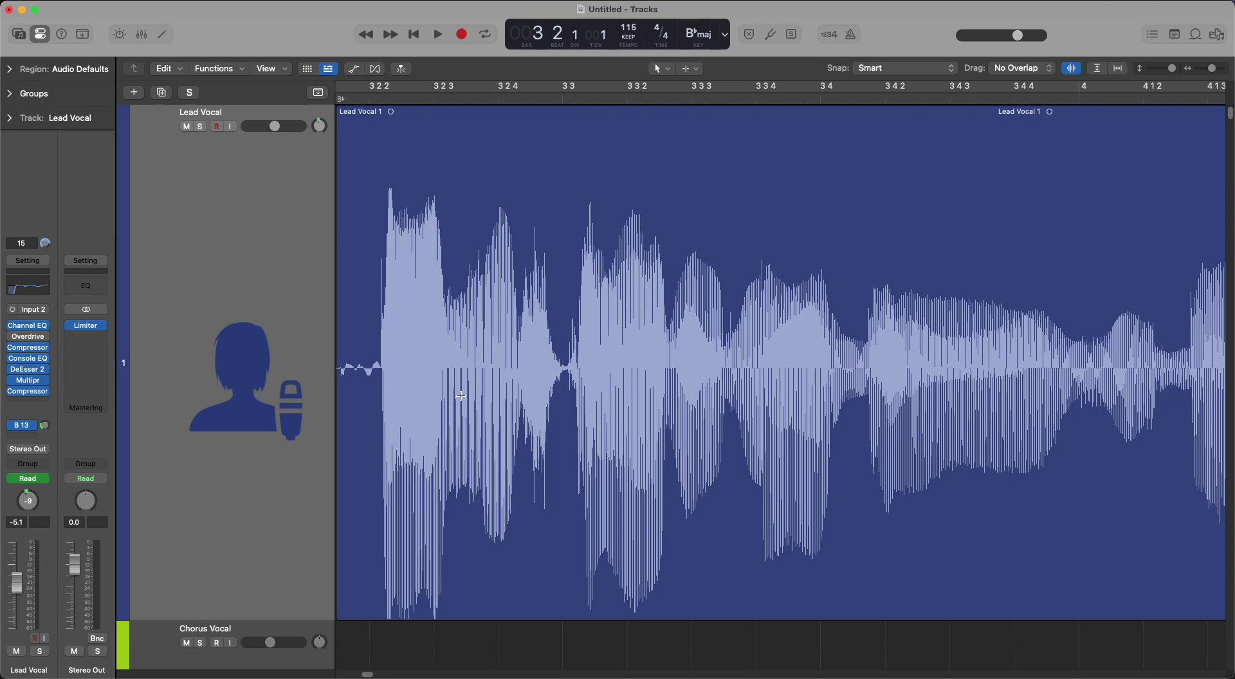
{"action": "left_click", "coordinate": [554, 373], "text": "ctrl+alt"}
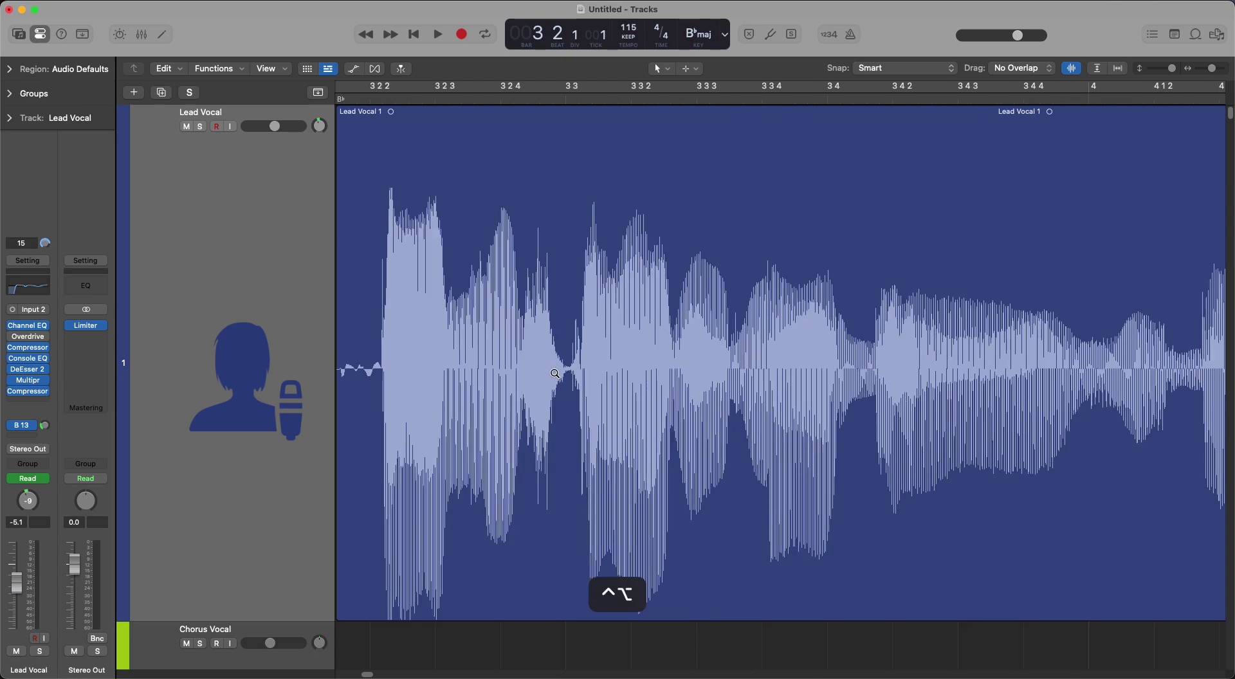
{"action": "left_click", "coordinate": [555, 373], "text": "ctrl+alt"}
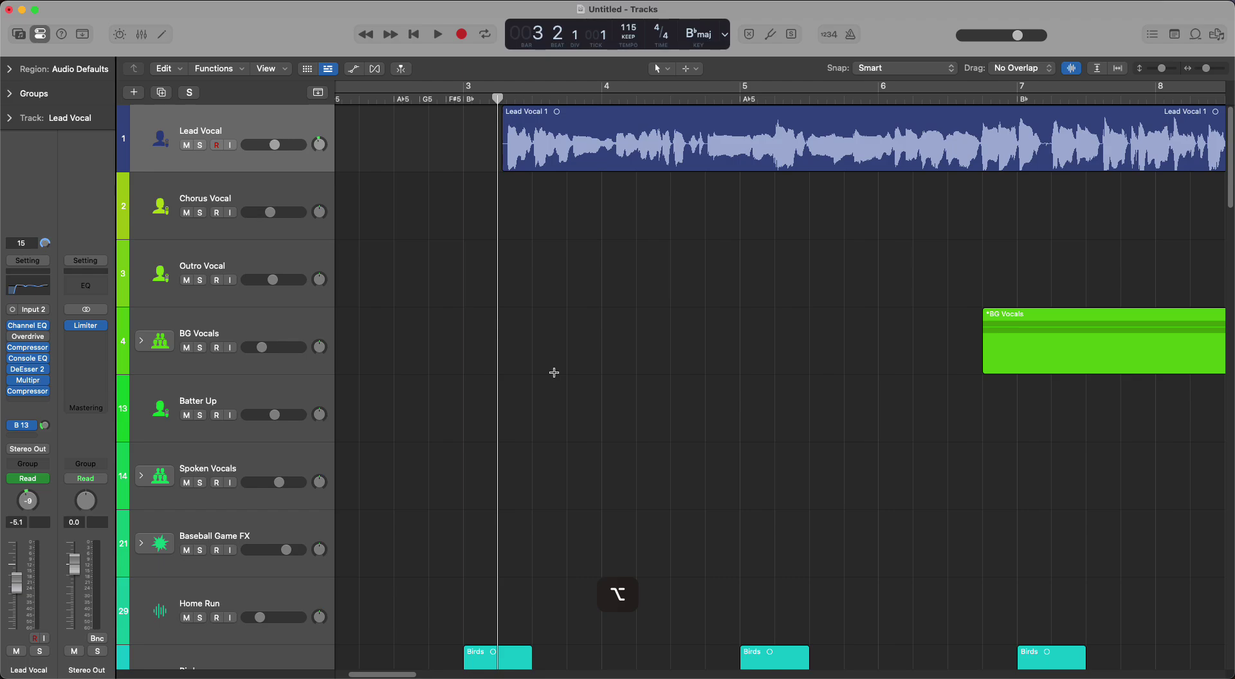
{"action": "left_click", "coordinate": [585, 358], "text": "ctrl+alt"}
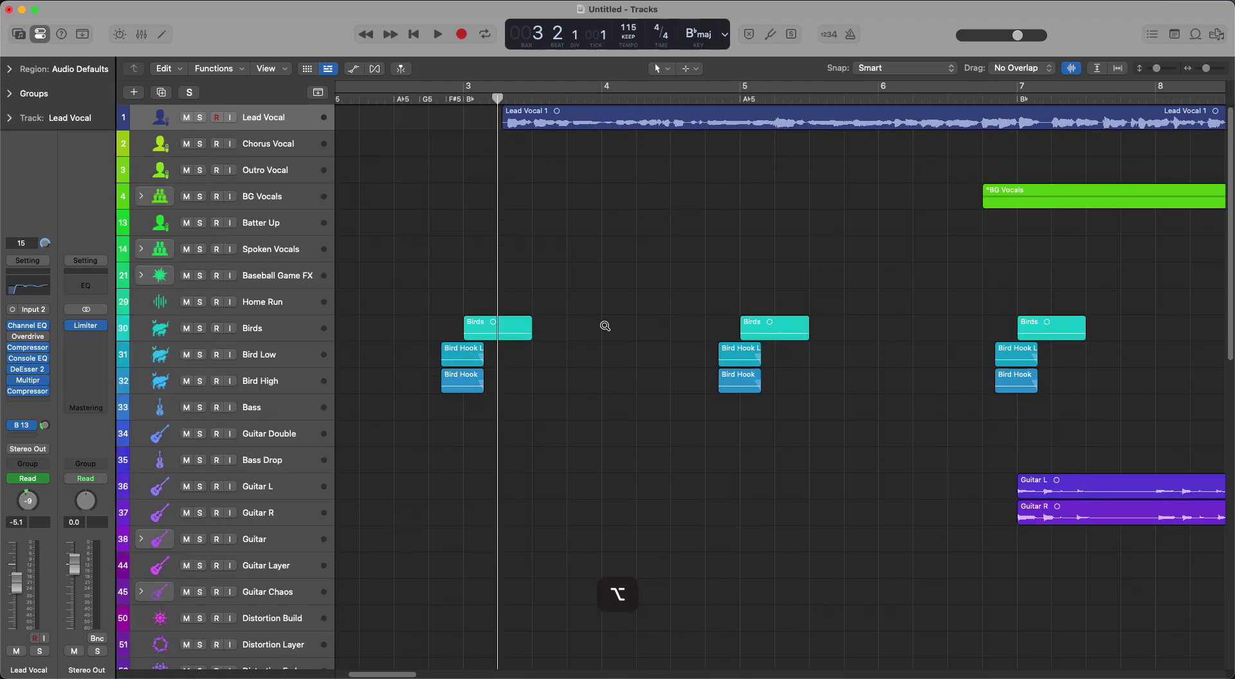
{"action": "left_click", "coordinate": [601, 125], "text": "ctrl+alt"}
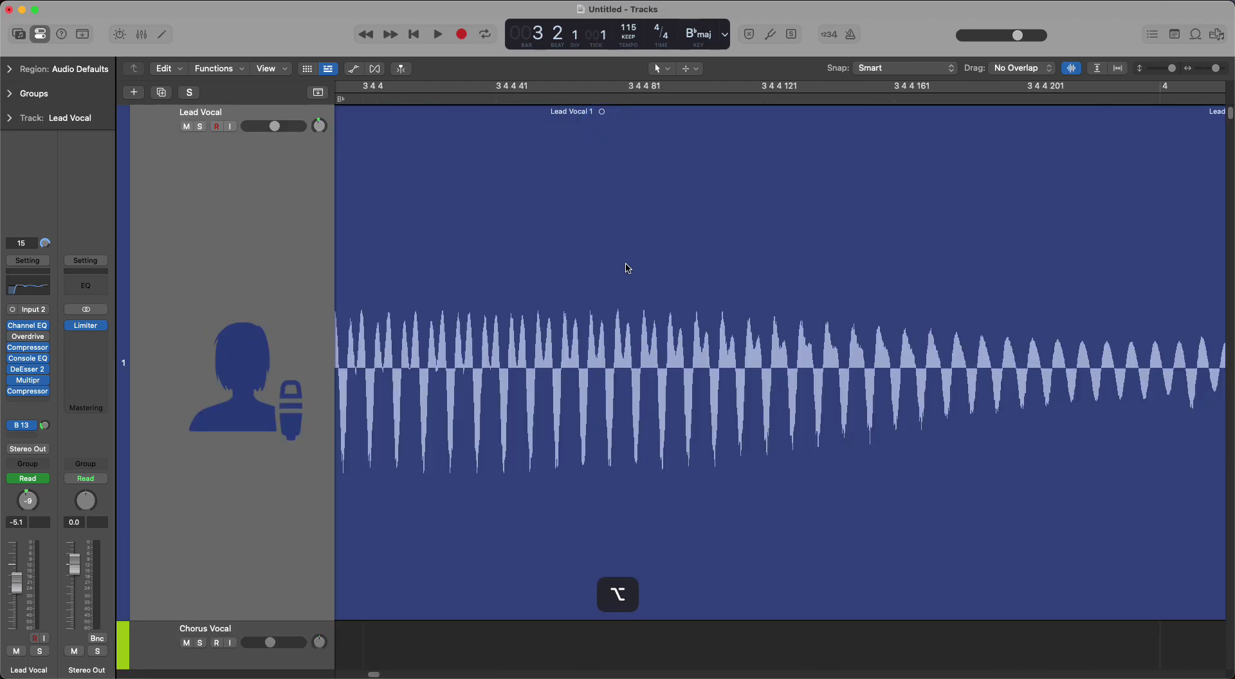
{"action": "left_click", "coordinate": [623, 360], "text": "ctrl+alt"}
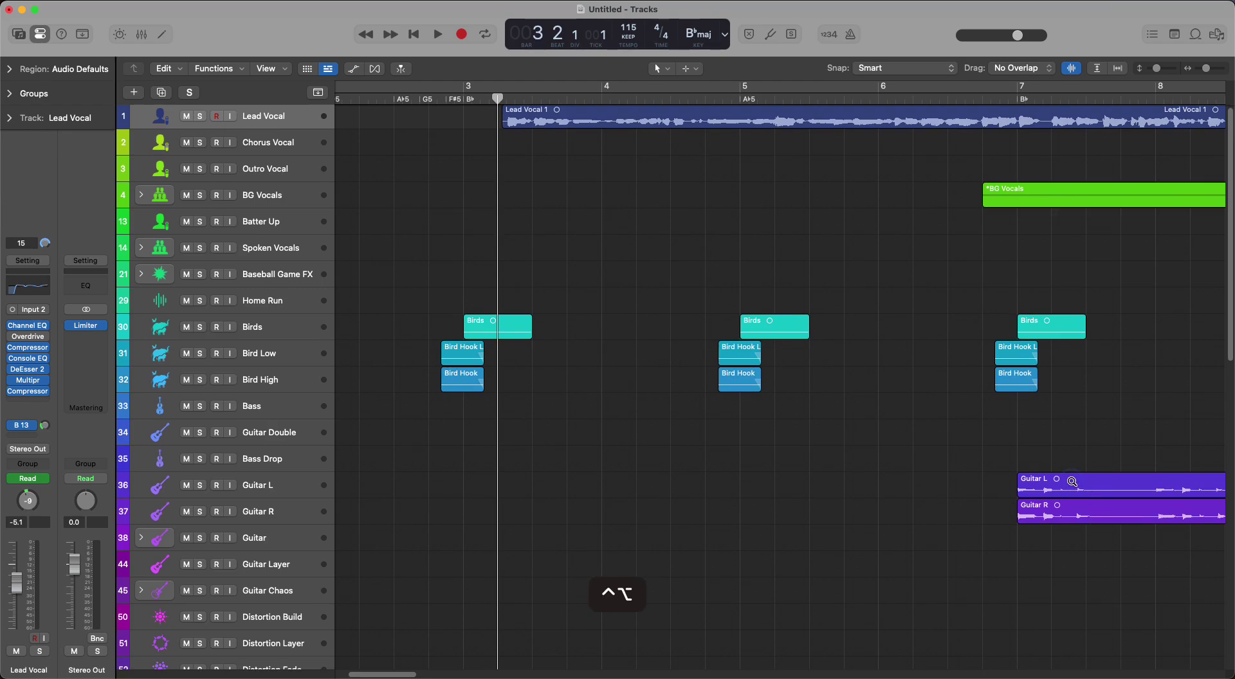
- Magnify the first Birds, Bird Hook Low and Bird Hook High regions near bar 3 and return to the overview
{"action": "left_click", "coordinate": [1015, 518], "text": "ctrl+alt"}
{"action": "left_click", "coordinate": [715, 334], "text": "ctrl+alt"}
{"action": "left_click_drag", "start_coordinate": [426, 308], "coordinate": [552, 418]}
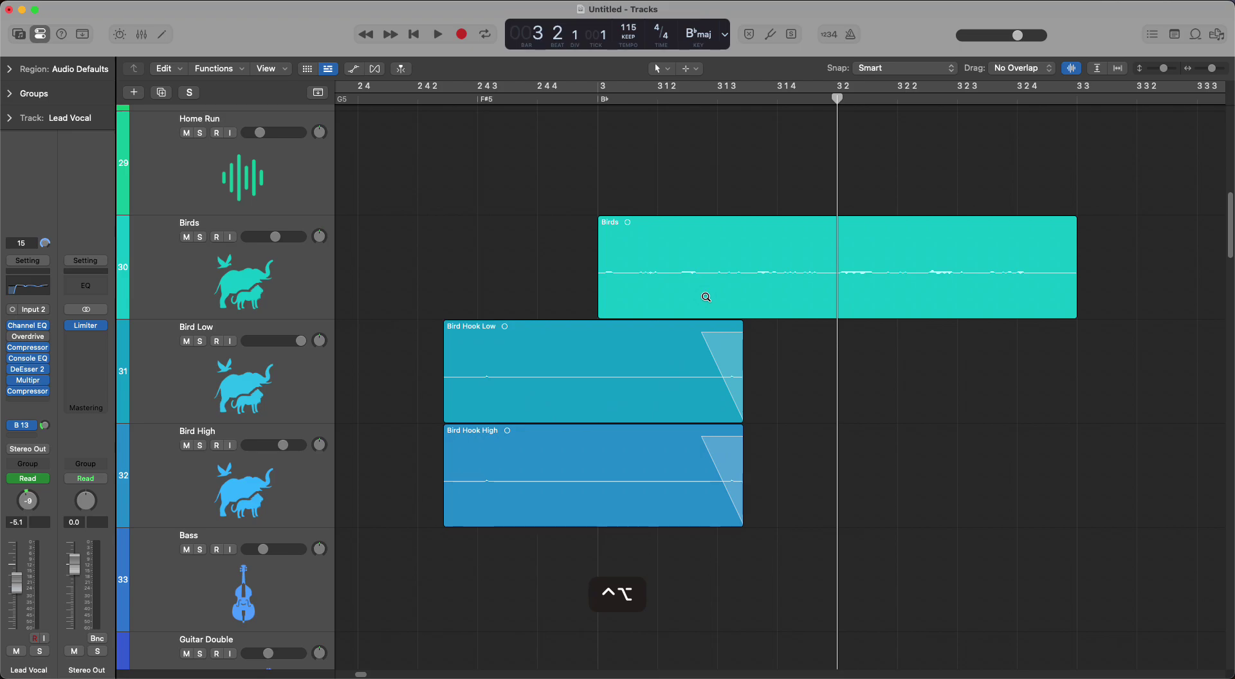
{"action": "left_click", "coordinate": [706, 296], "text": "ctrl+alt"}
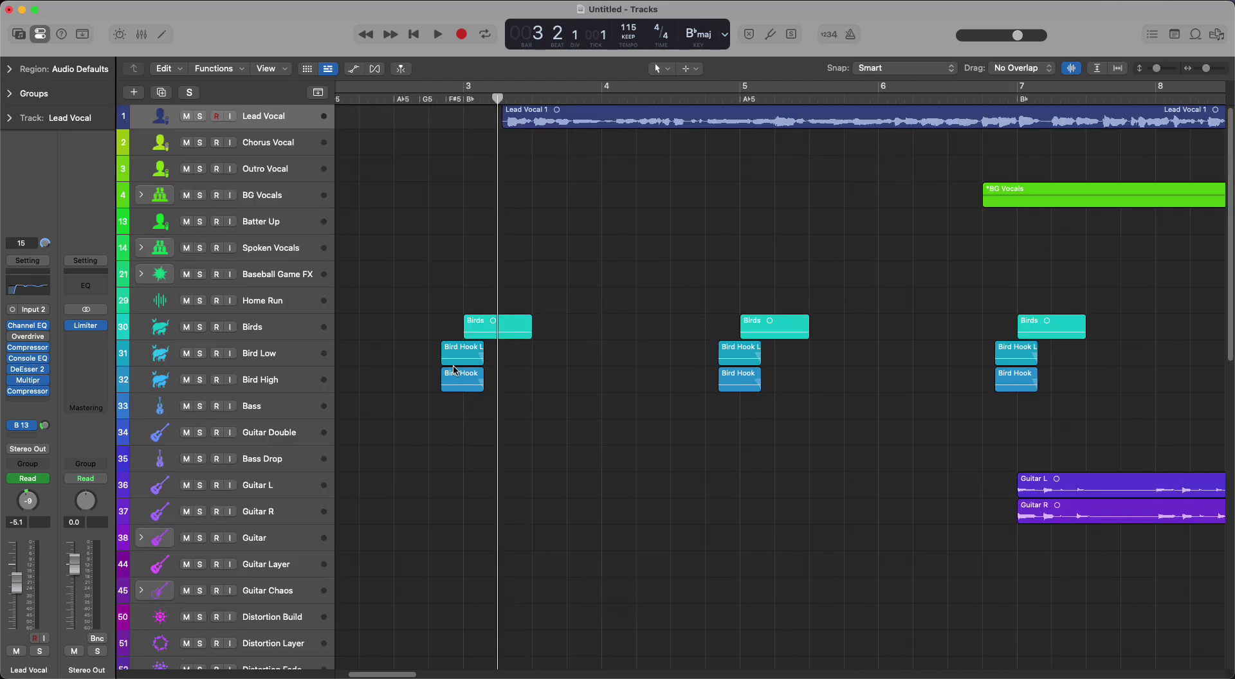
{"action": "left_click_drag", "start_coordinate": [428, 307], "coordinate": [641, 501]}
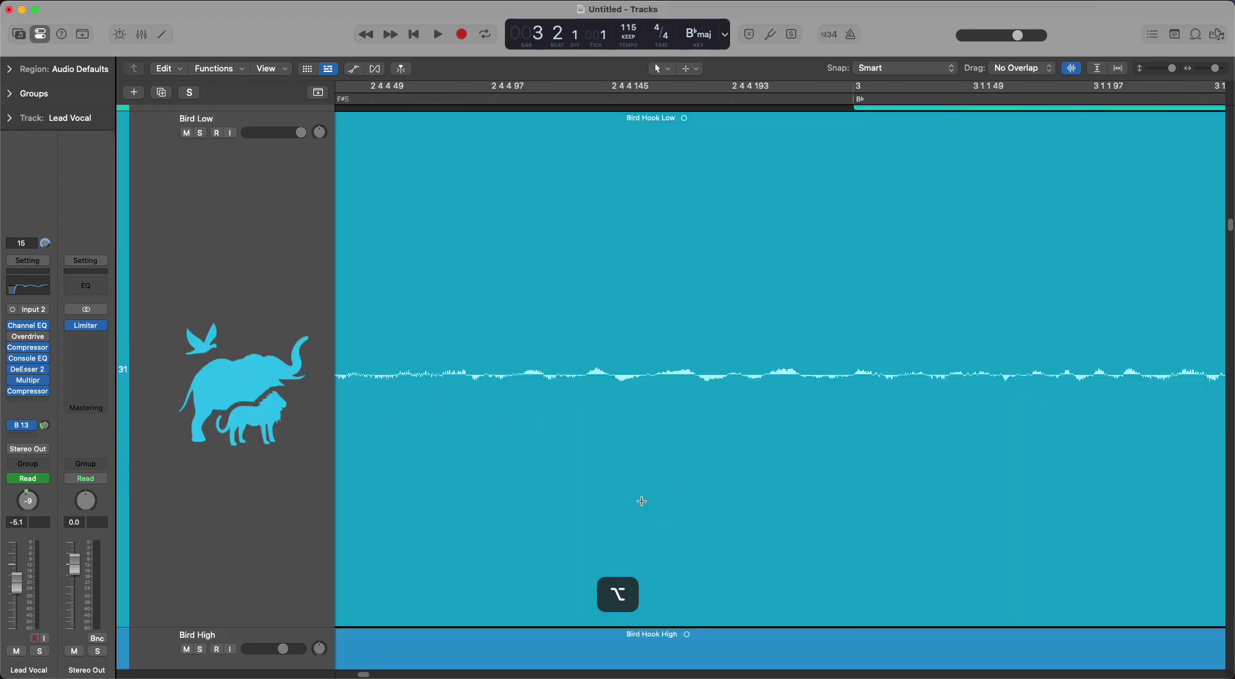
{"action": "left_click", "coordinate": [667, 353], "text": "ctrl+alt"}
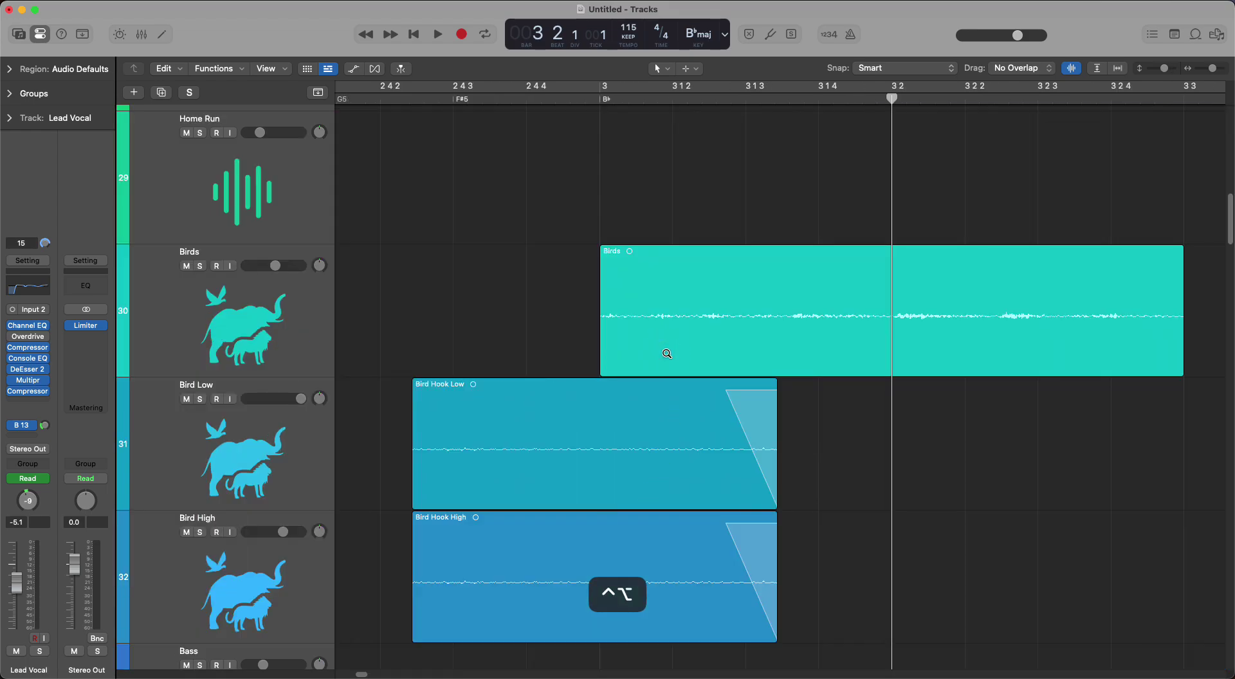
{"action": "left_click", "coordinate": [667, 353], "text": "ctrl+alt"}
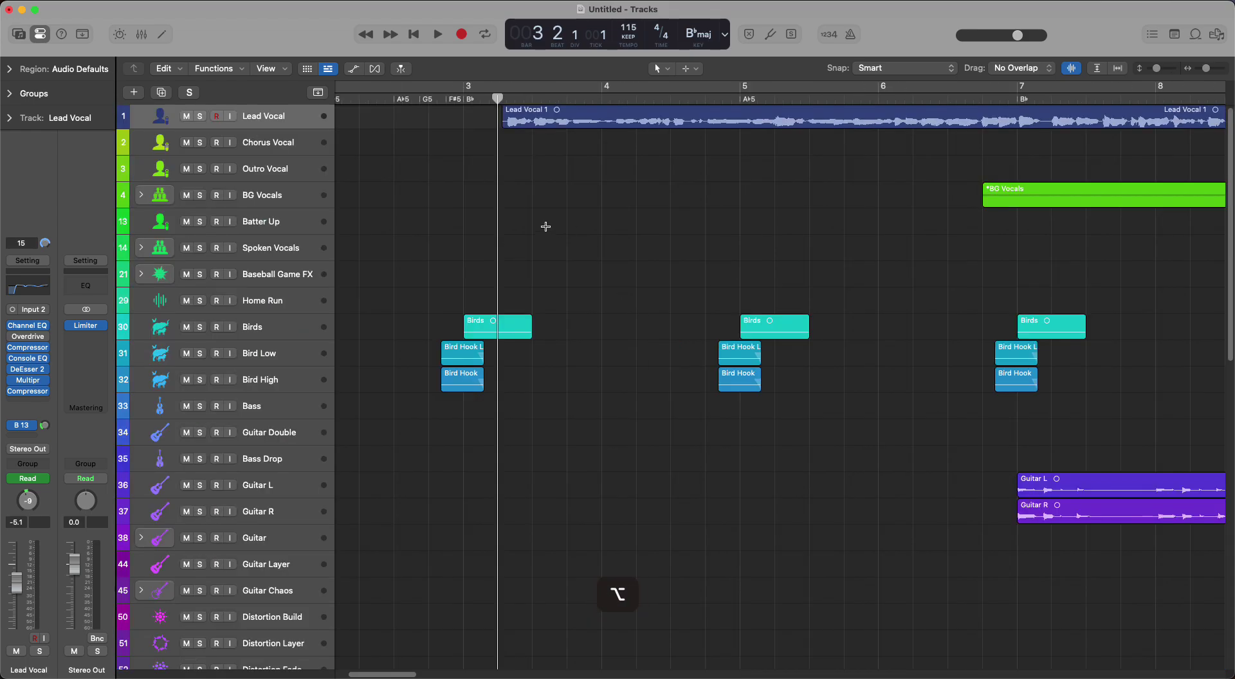
- Split the Lead Vocal region at beat 3 3, in the quiet gap between the first two phrases
{"action": "scroll", "coordinate": [595, 408], "scroll_direction": "down", "scroll_amount": 3}
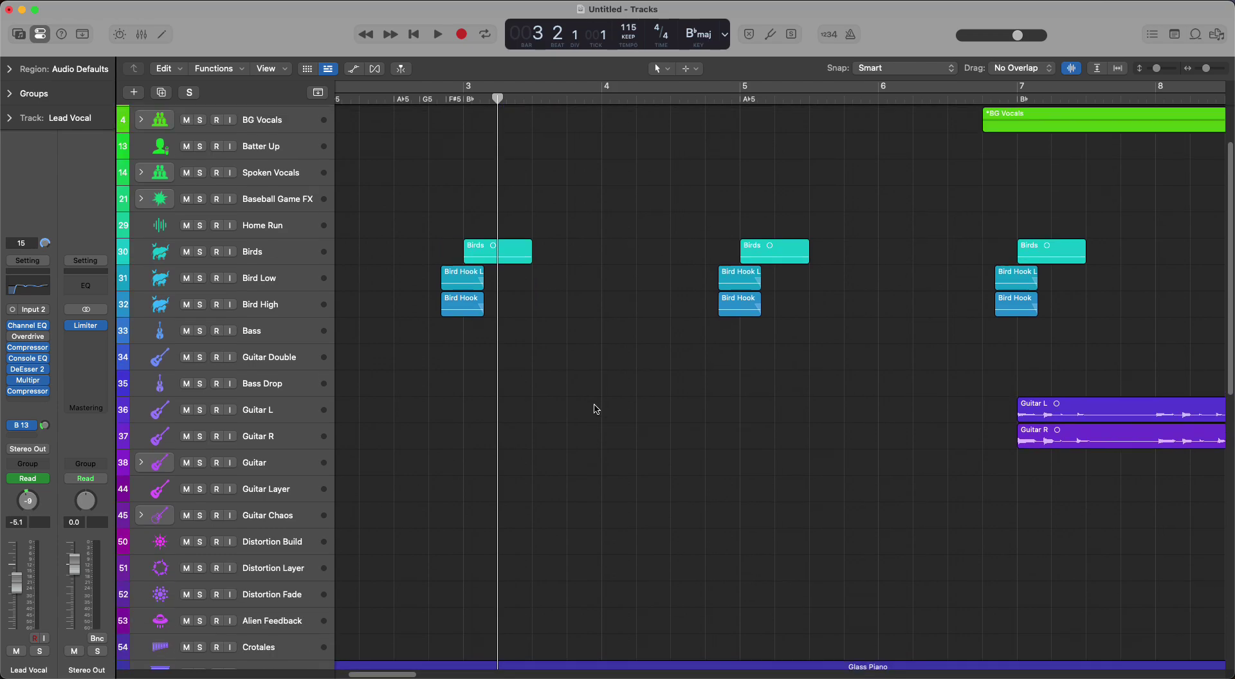
{"action": "scroll", "coordinate": [597, 409], "scroll_direction": "up", "scroll_amount": 3}
{"action": "left_click_drag", "start_coordinate": [501, 107], "coordinate": [574, 135]}
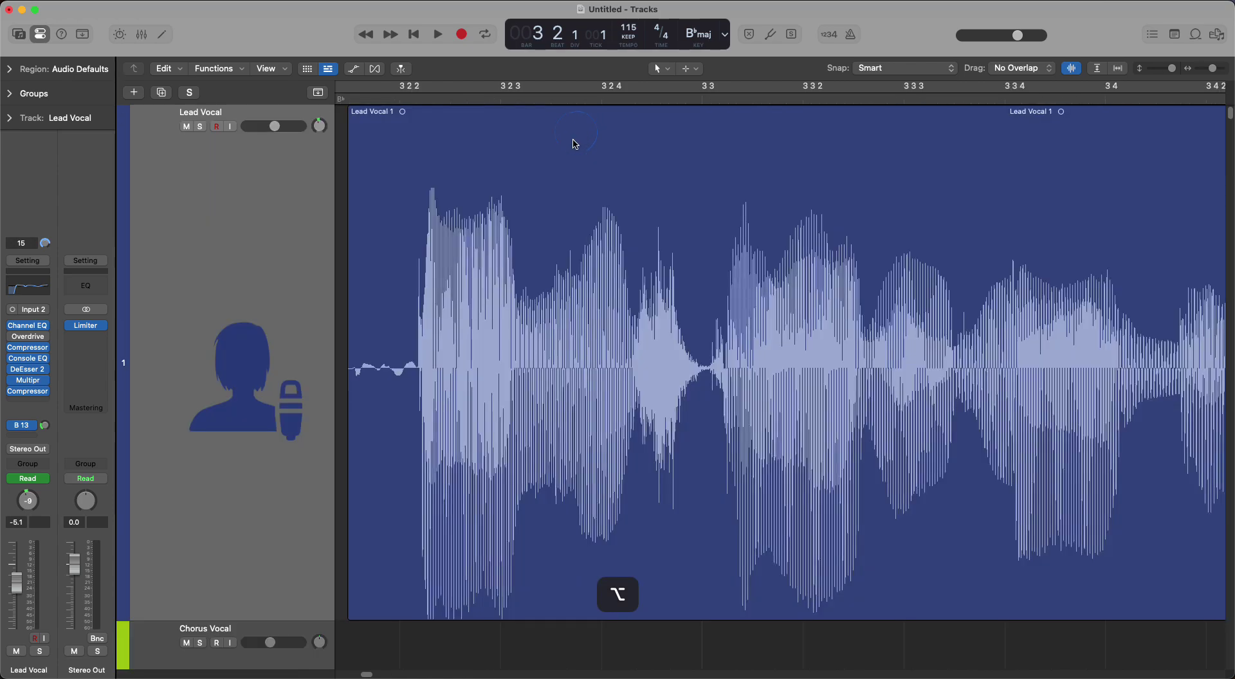
{"action": "scroll", "coordinate": [669, 312], "scroll_direction": "down", "scroll_amount": 1}
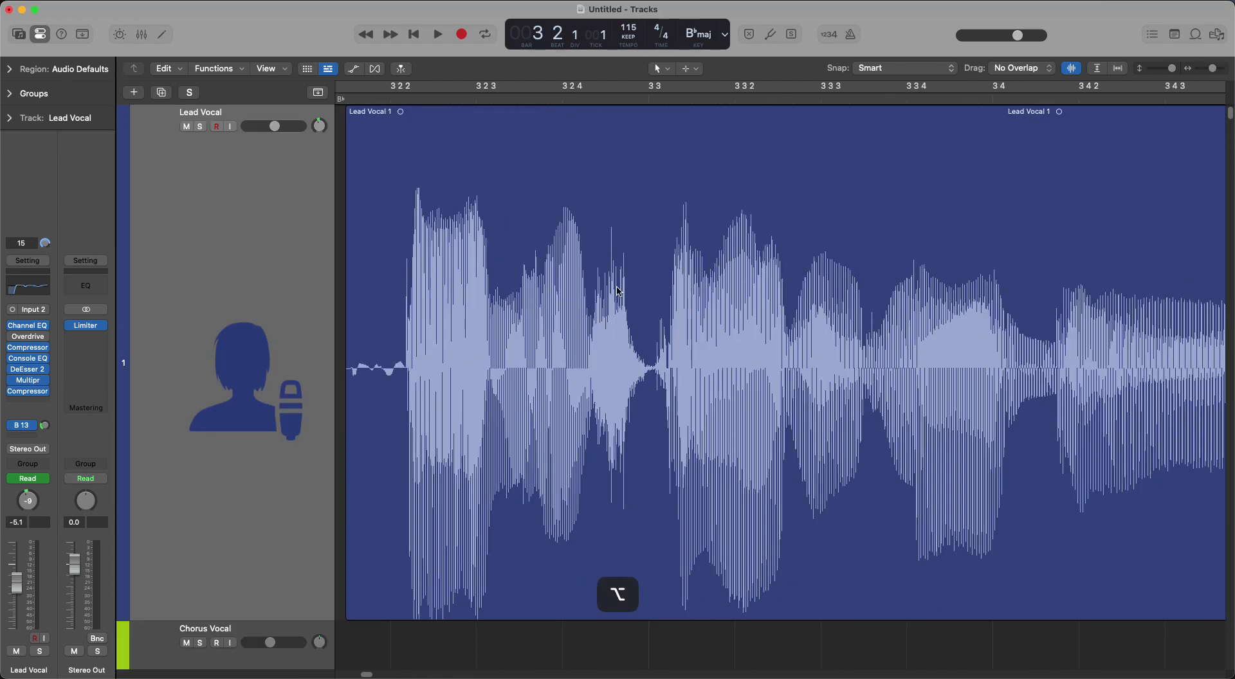
{"action": "scroll", "coordinate": [619, 291], "scroll_direction": "down", "scroll_amount": 3}
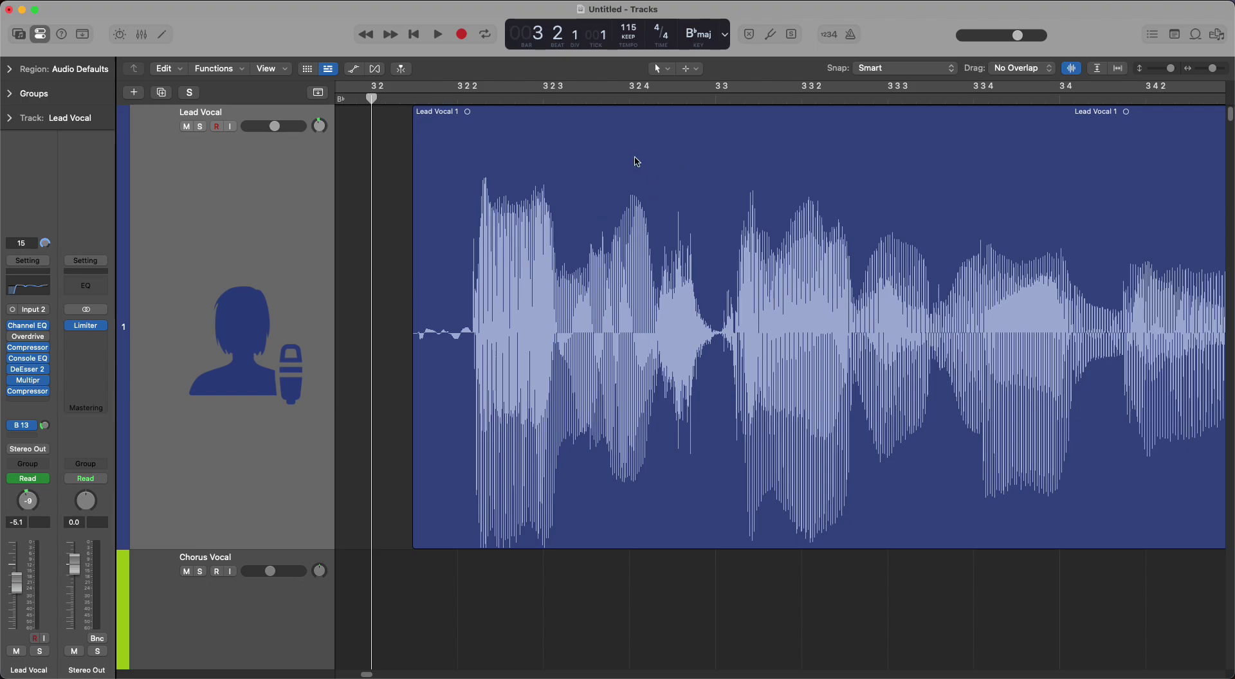
{"action": "left_click", "coordinate": [699, 137]}
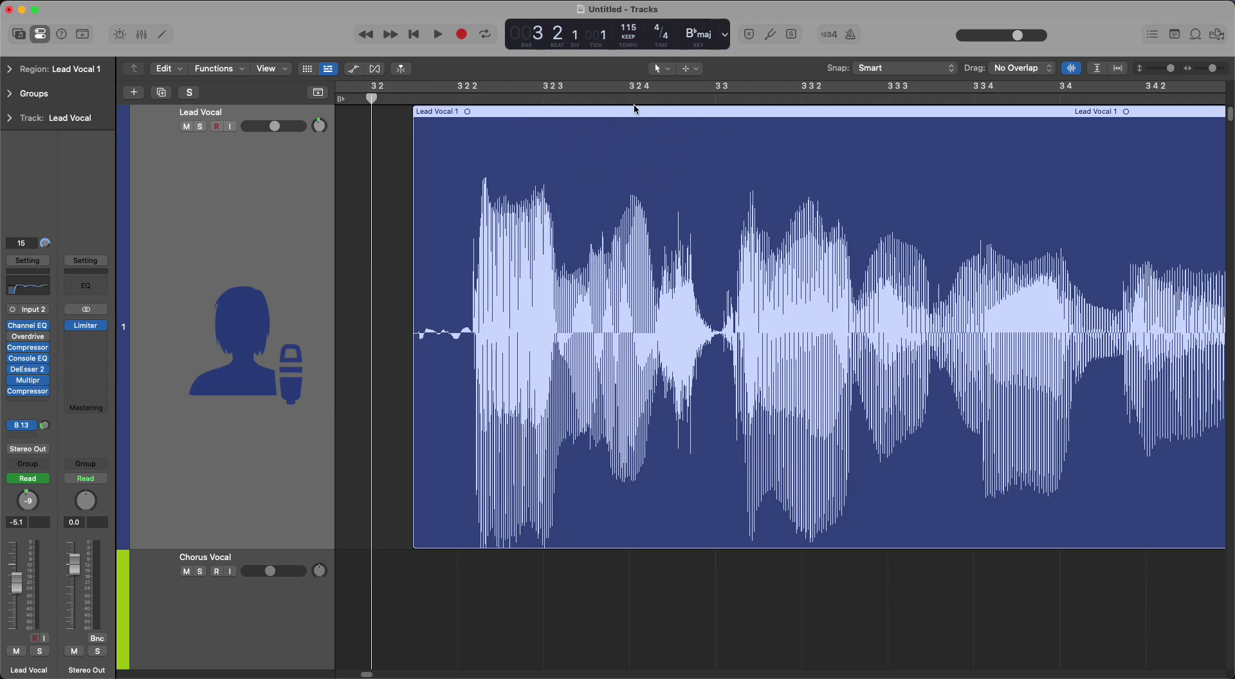
{"action": "mouse_move", "coordinate": [706, 98]}
{"action": "left_mouse_down"}
{"action": "mouse_move", "coordinate": [731, 98]}
{"action": "mouse_move", "coordinate": [719, 98]}
{"action": "left_mouse_up"}
{"action": "key", "text": "super+t"}
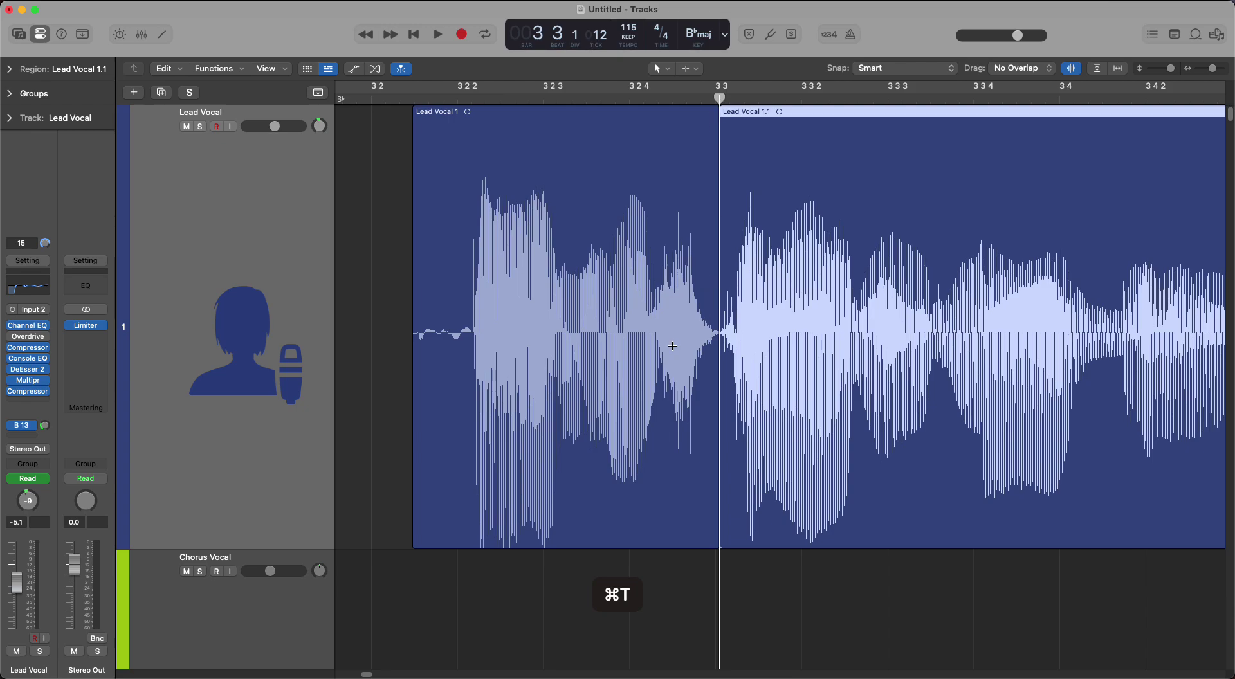
- Trim both Lead Vocal pieces back from the cut to about 3 2 4 and 3 3 2, and undo the trims and the split
{"action": "left_click_drag", "start_coordinate": [712, 475], "coordinate": [811, 489]}
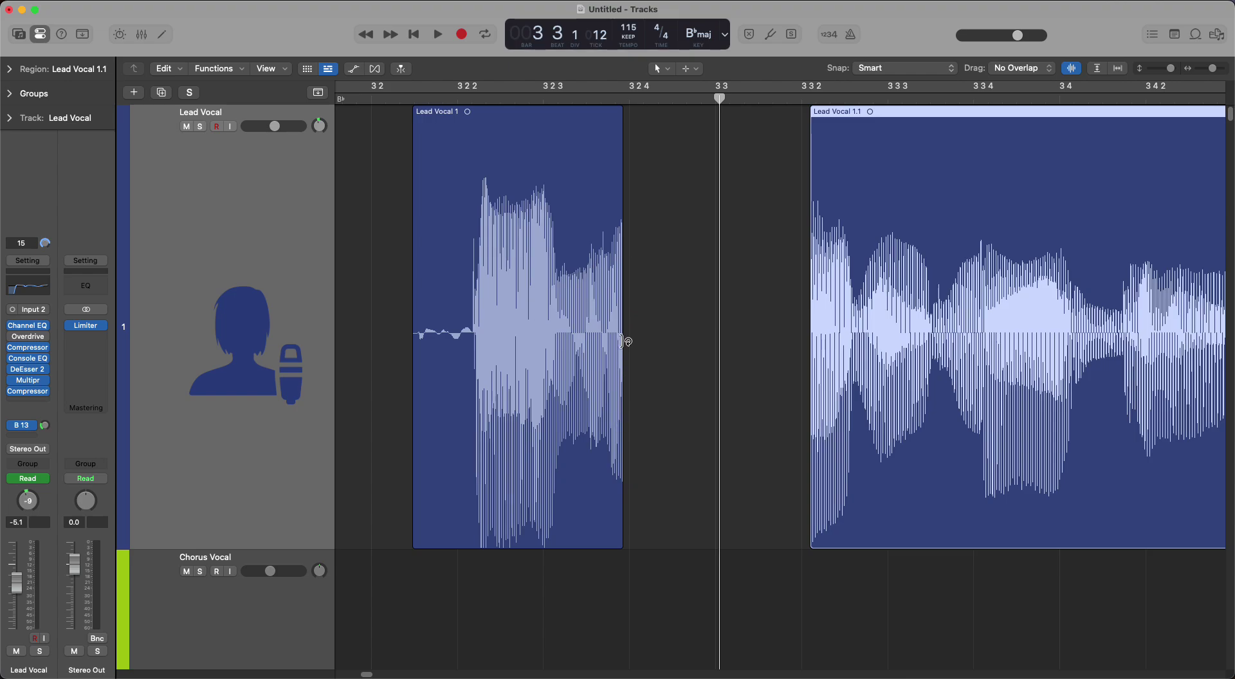
{"action": "left_click_drag", "start_coordinate": [625, 338], "coordinate": [608, 360]}
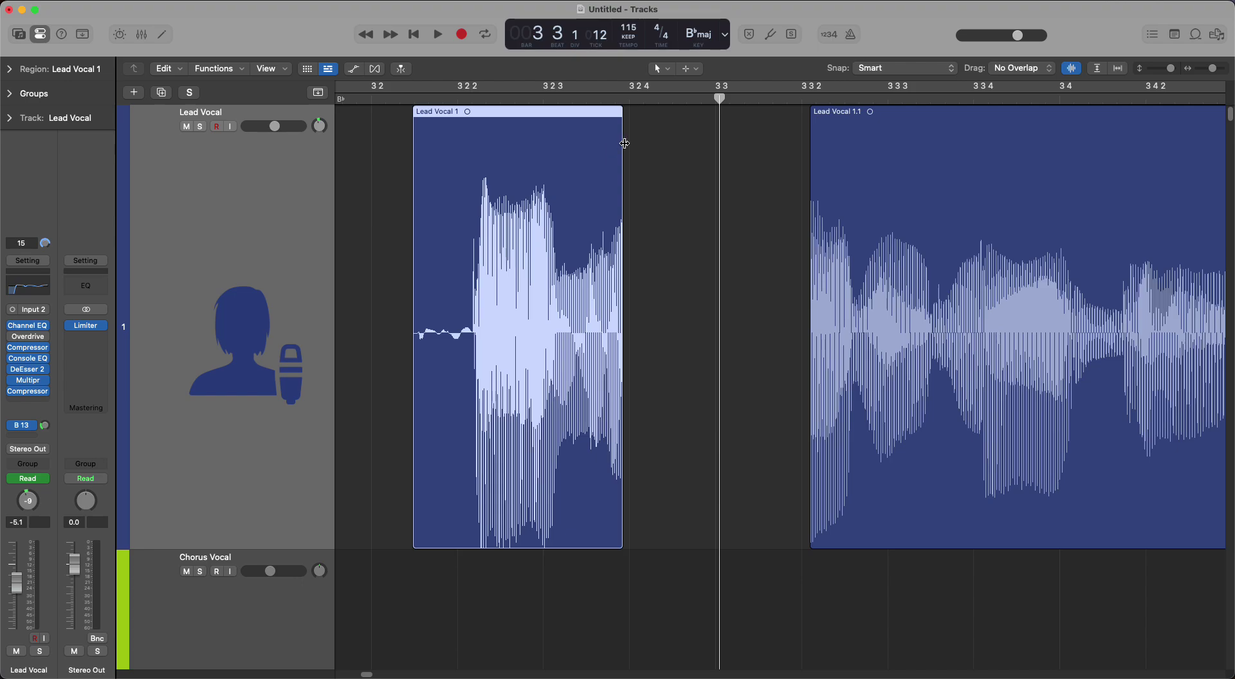
{"action": "key", "text": "cmd+z"}
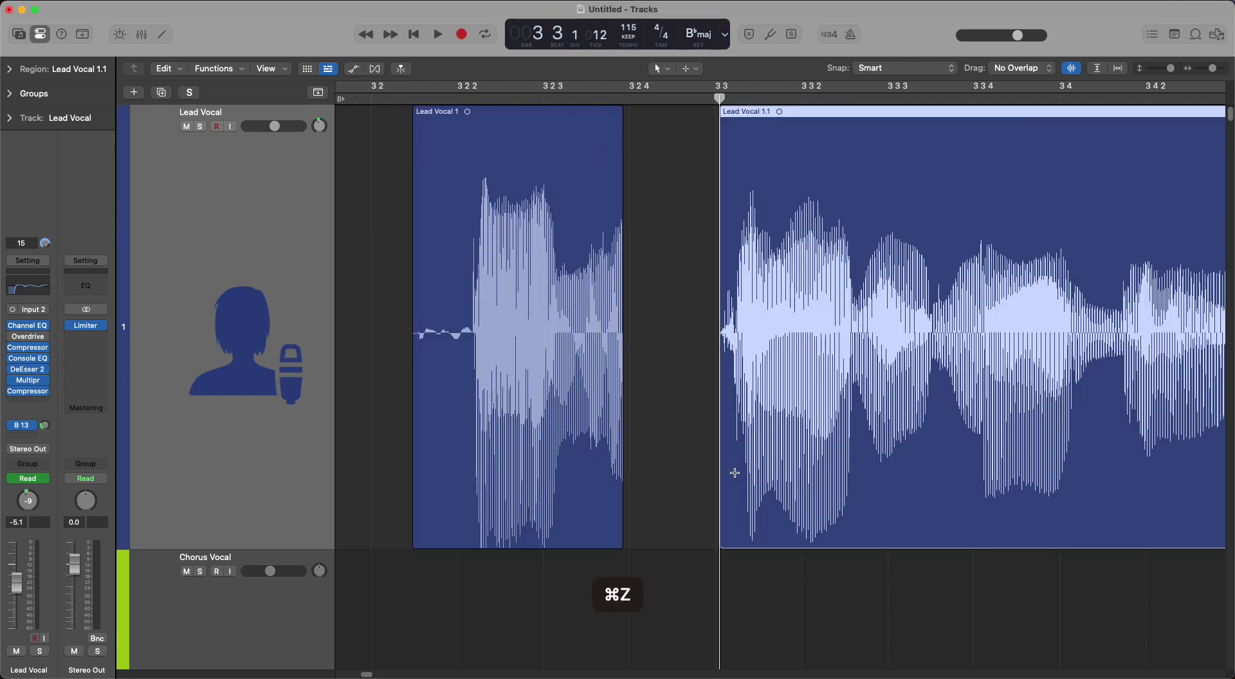
{"action": "key", "text": "cmd+z"}
{"action": "key", "text": "super+z"}
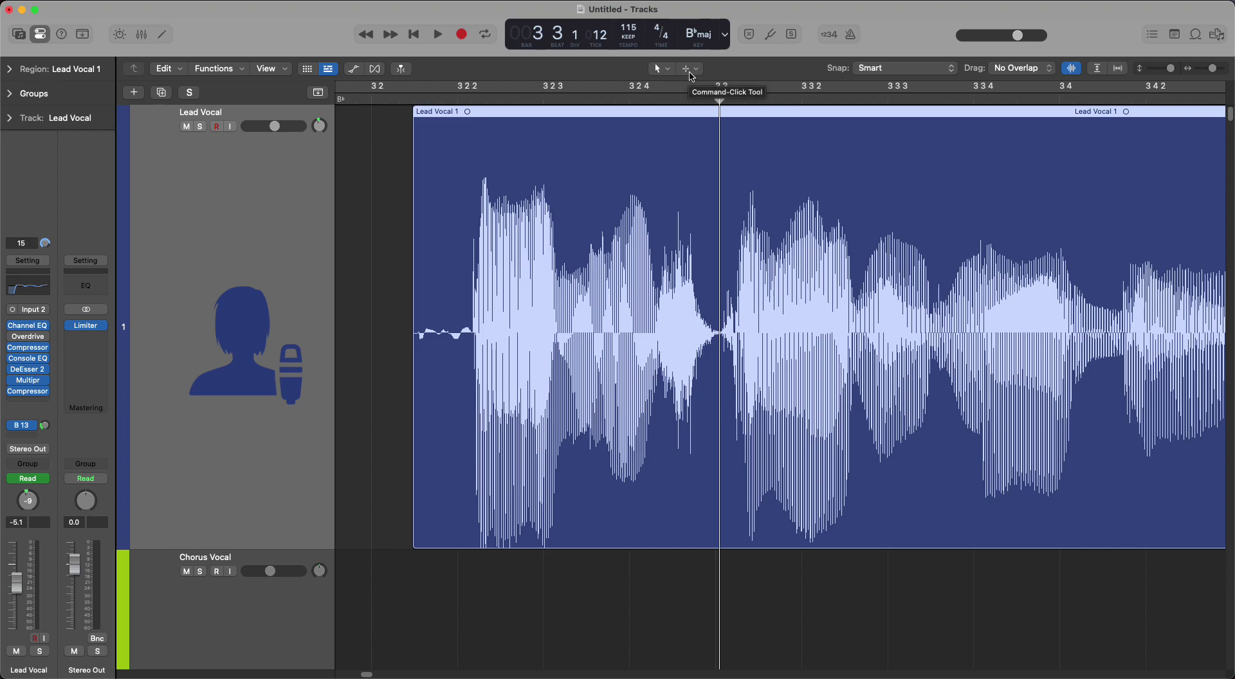
- Delete a marquee selection of the Lead Vocal from about 3 2 3 to 3 3 2 with its automation data, and undo the deletion
{"action": "key", "text": "super"}
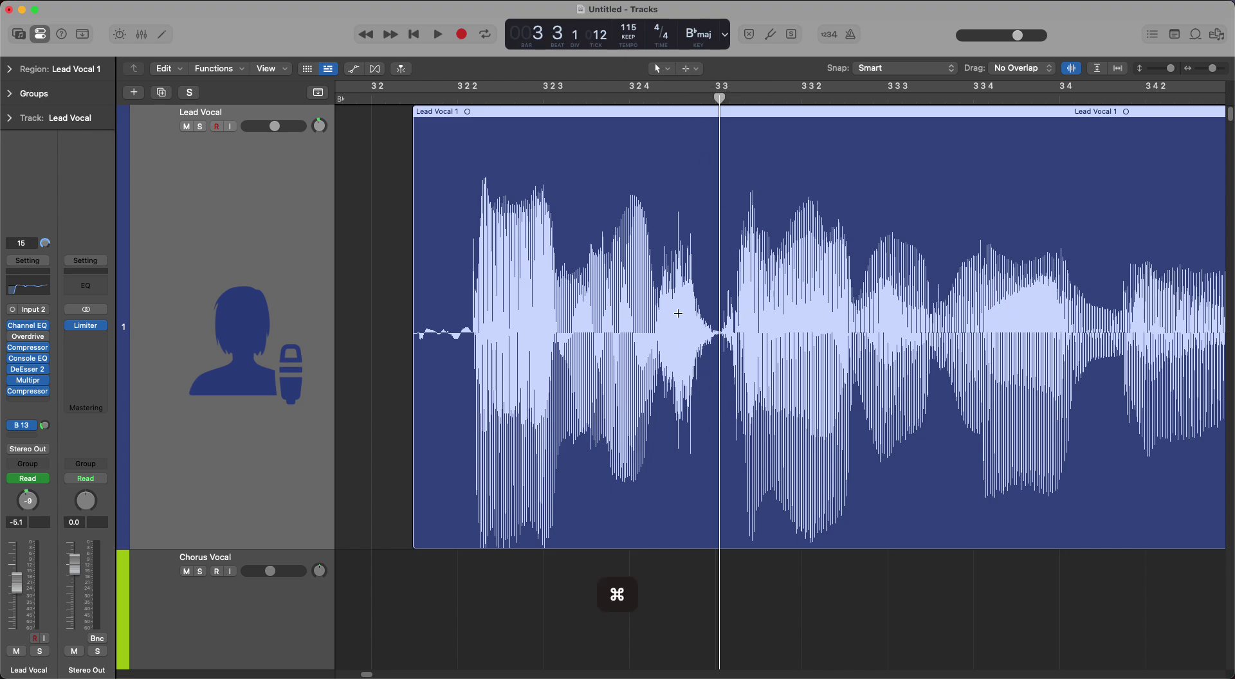
{"action": "left_click_drag", "start_coordinate": [570, 219], "coordinate": [816, 393]}
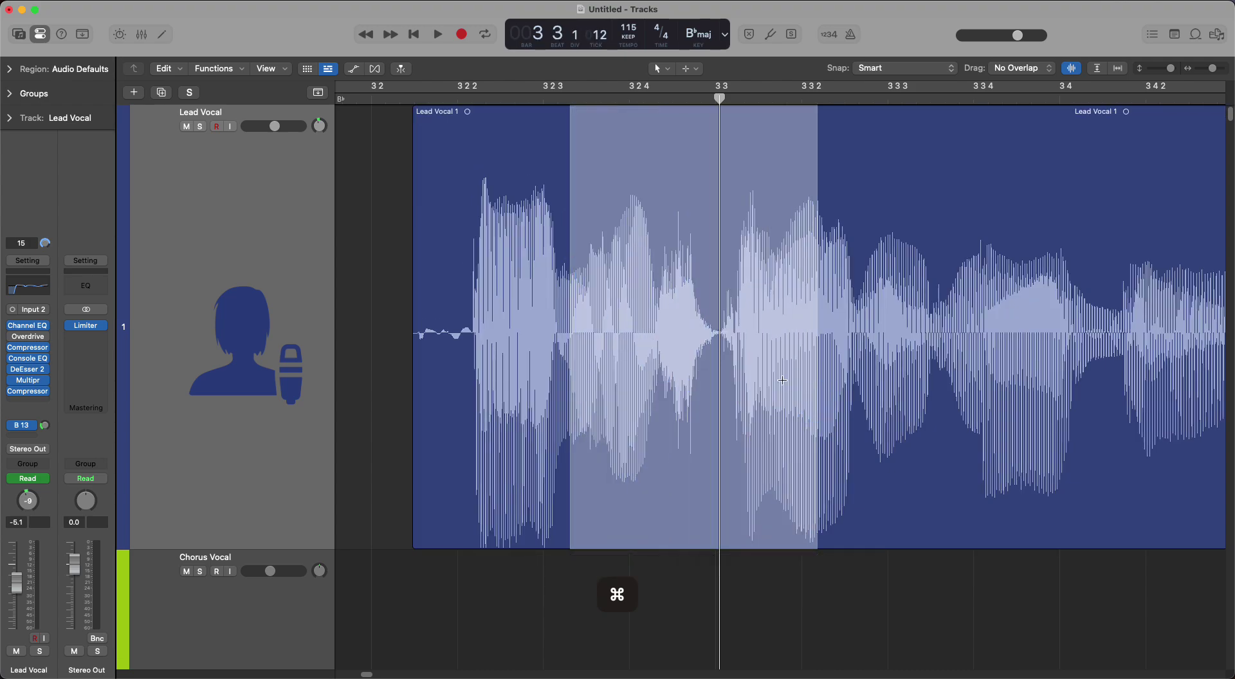
{"action": "left_click", "coordinate": [778, 378]}
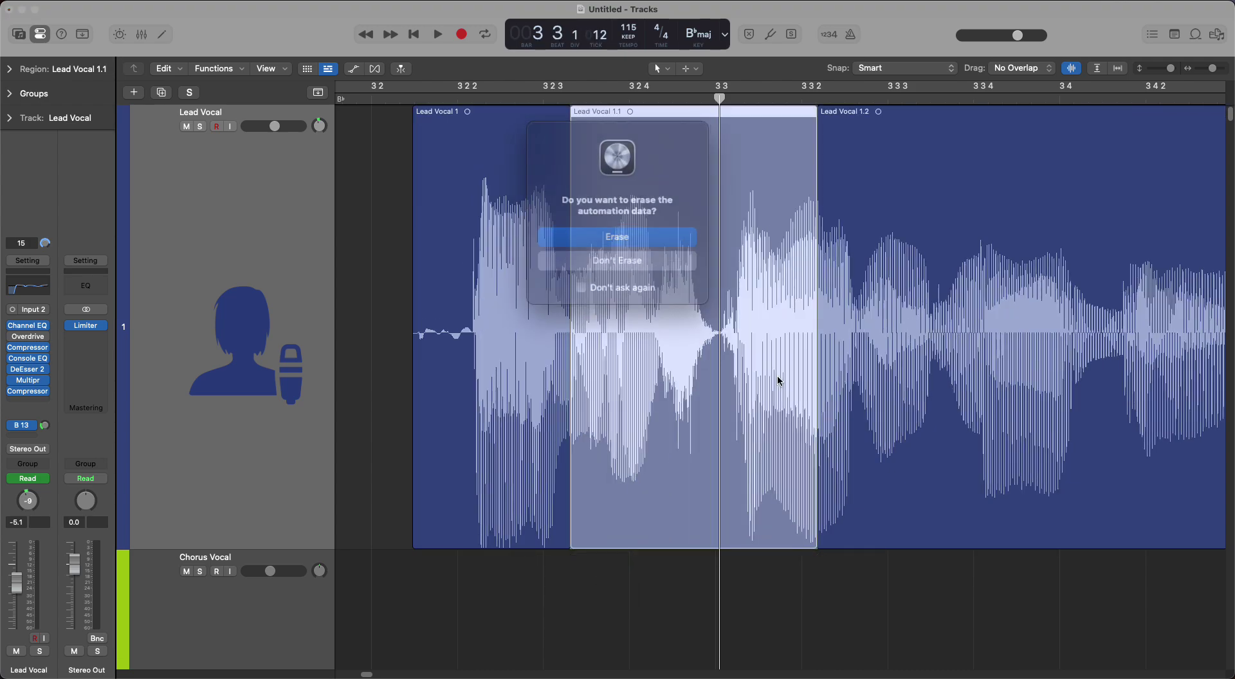
{"action": "left_click", "coordinate": [619, 236]}
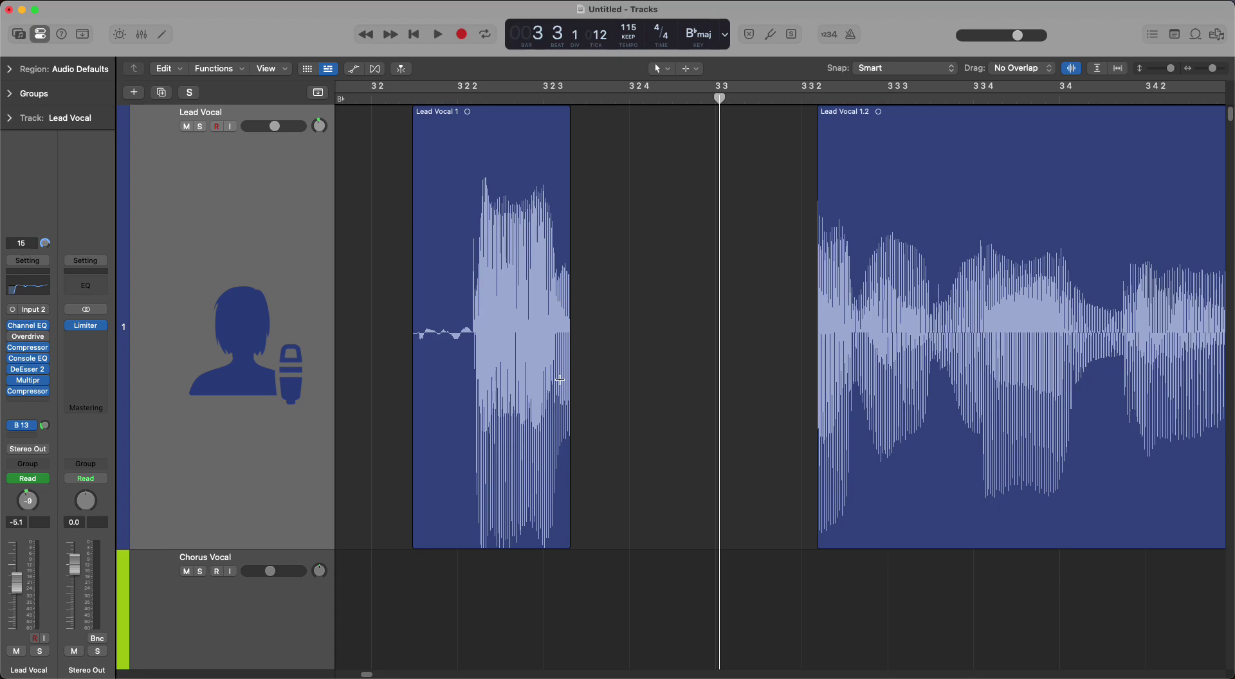
{"action": "key", "text": "super+z"}
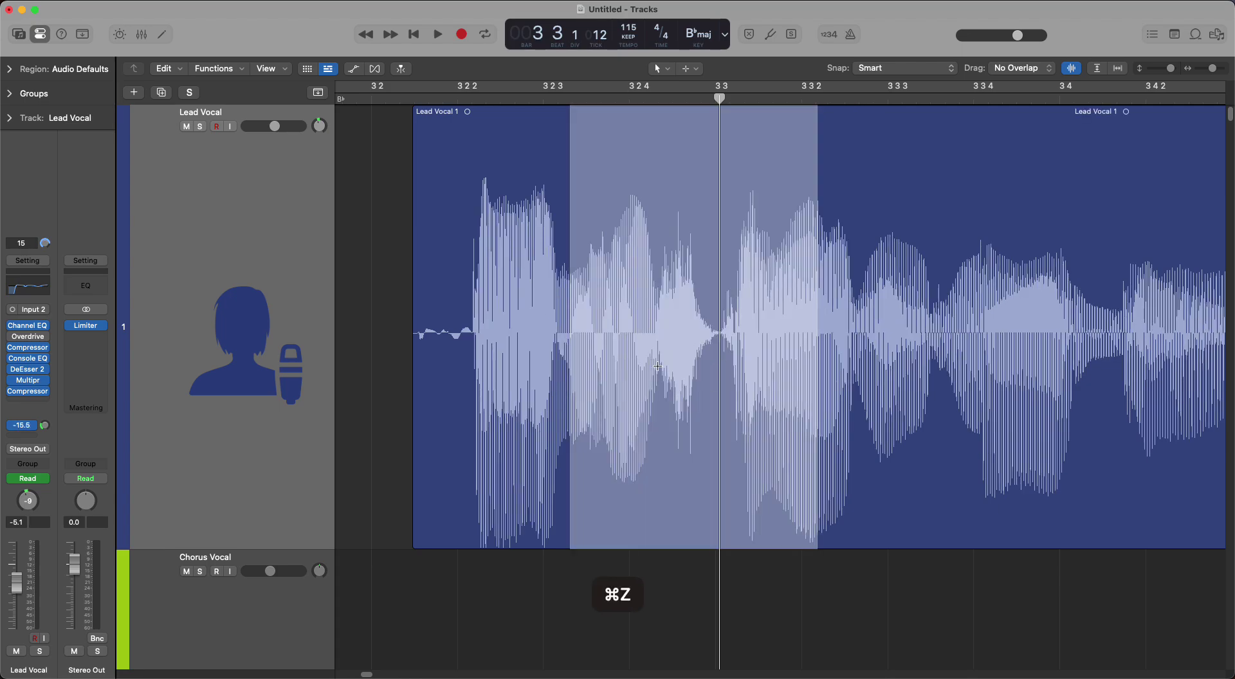
- Shift the marquee-selected Lead Vocal section slightly forward in time, and undo the shift and its cuts
{"action": "left_click_drag", "start_coordinate": [674, 122], "coordinate": [711, 335]}
{"action": "key", "text": "super+z"}
{"action": "left_click", "coordinate": [618, 257]}
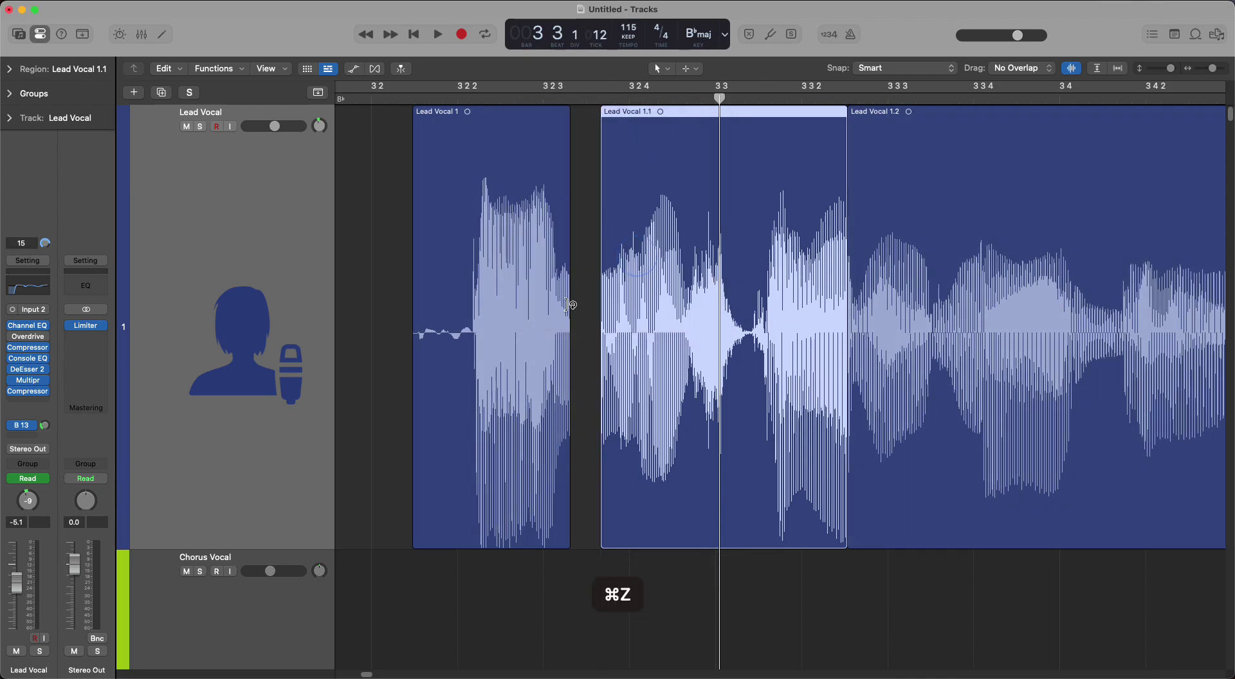
{"action": "key", "text": "super+z"}
{"action": "left_click", "coordinate": [652, 224]}
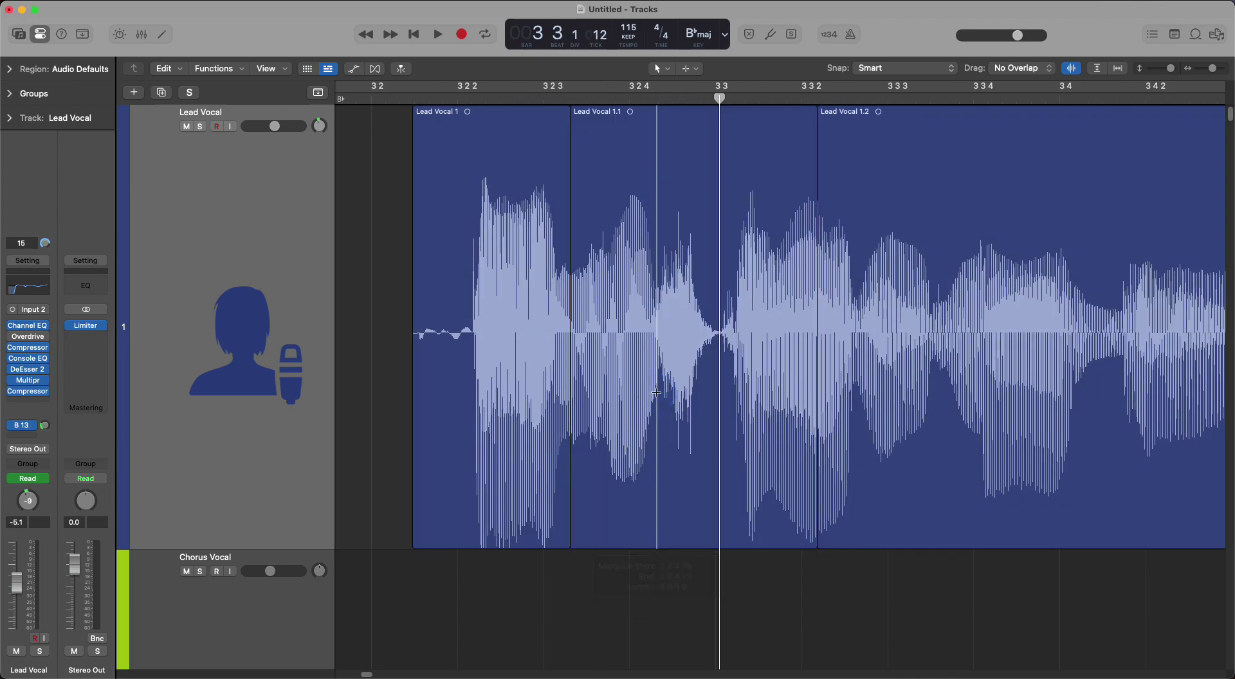
{"action": "key", "text": "super+z"}
{"action": "key", "text": "super+z"}
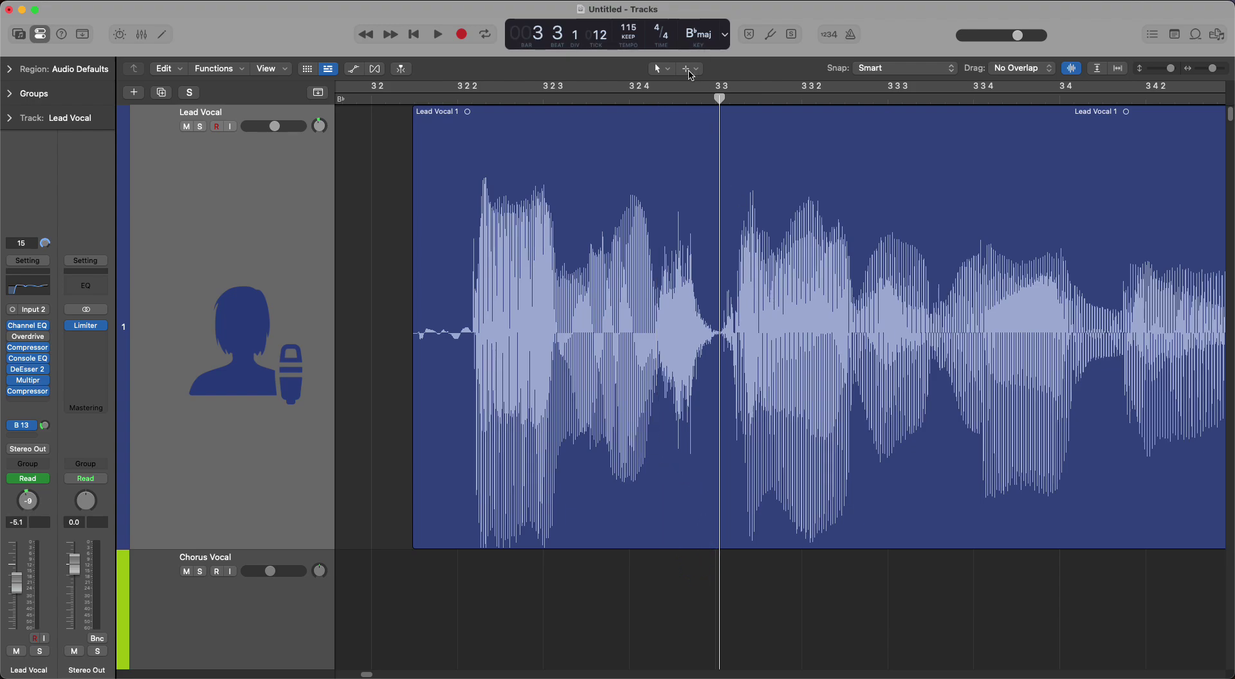
- Review the Pointer tool's Fade and Marquee tool click zone options in the General Editing settings, and close the settings
{"action": "left_click", "coordinate": [62, 2]}
{"action": "mouse_move", "coordinate": [71, 39]}
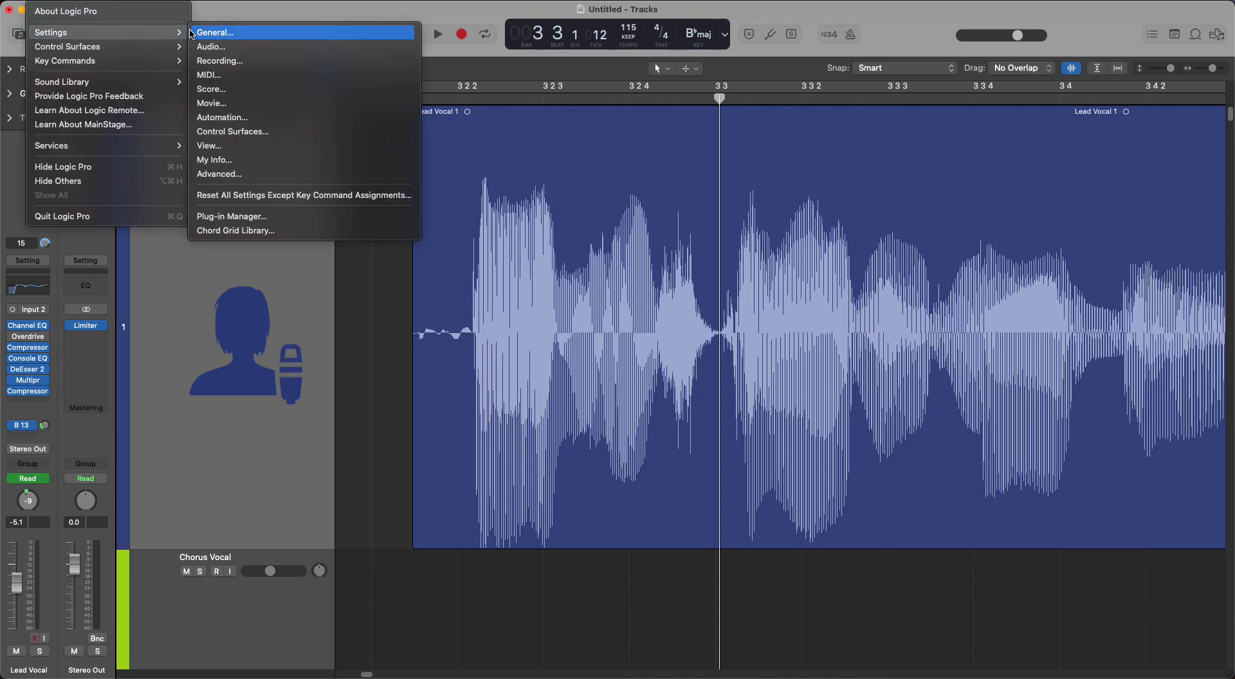
{"action": "left_click", "coordinate": [276, 33]}
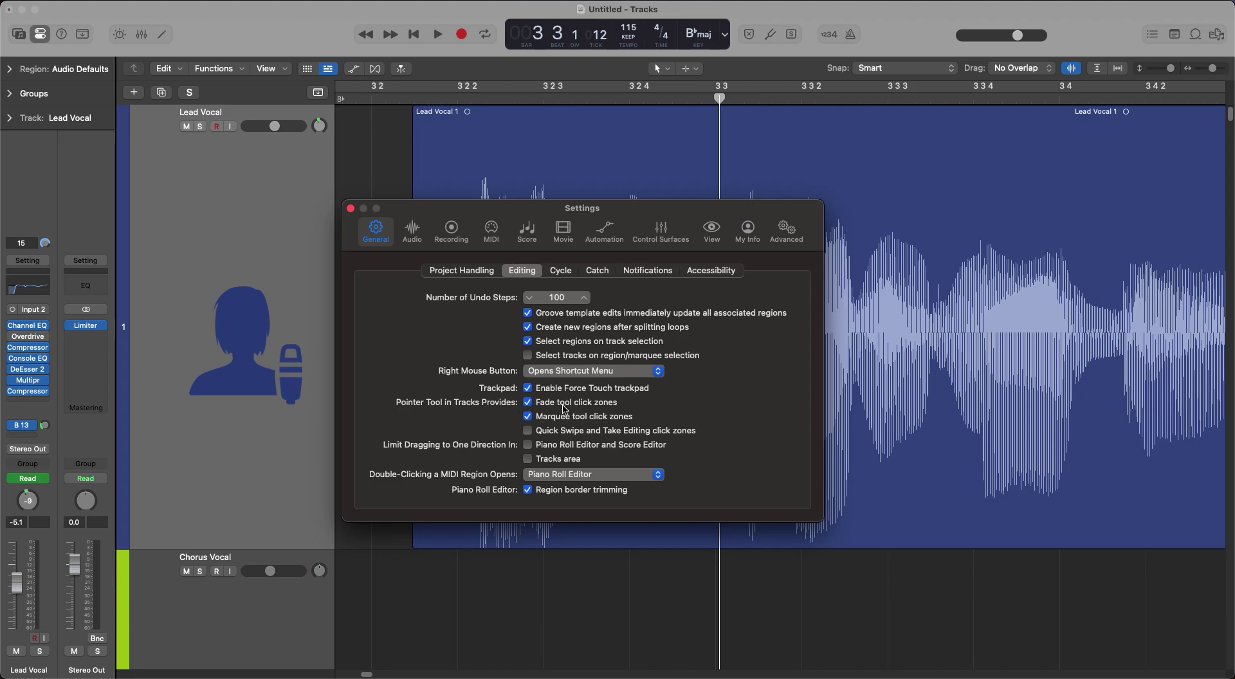
{"action": "left_click", "coordinate": [545, 405]}
{"action": "left_click", "coordinate": [351, 209]}
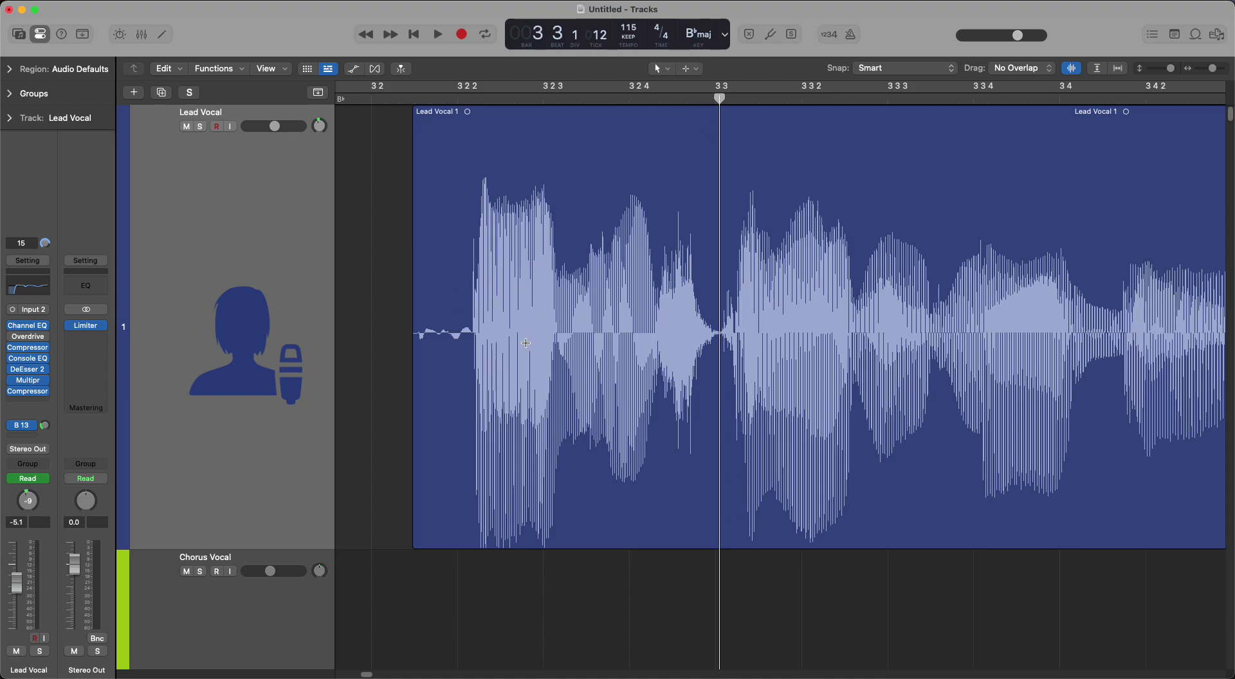
- Check the alternate tool choices, and try a marquee selection near the Lead Vocal's start from about 3 2 1 183 to 3 2 2 133
{"action": "left_click", "coordinate": [684, 72]}
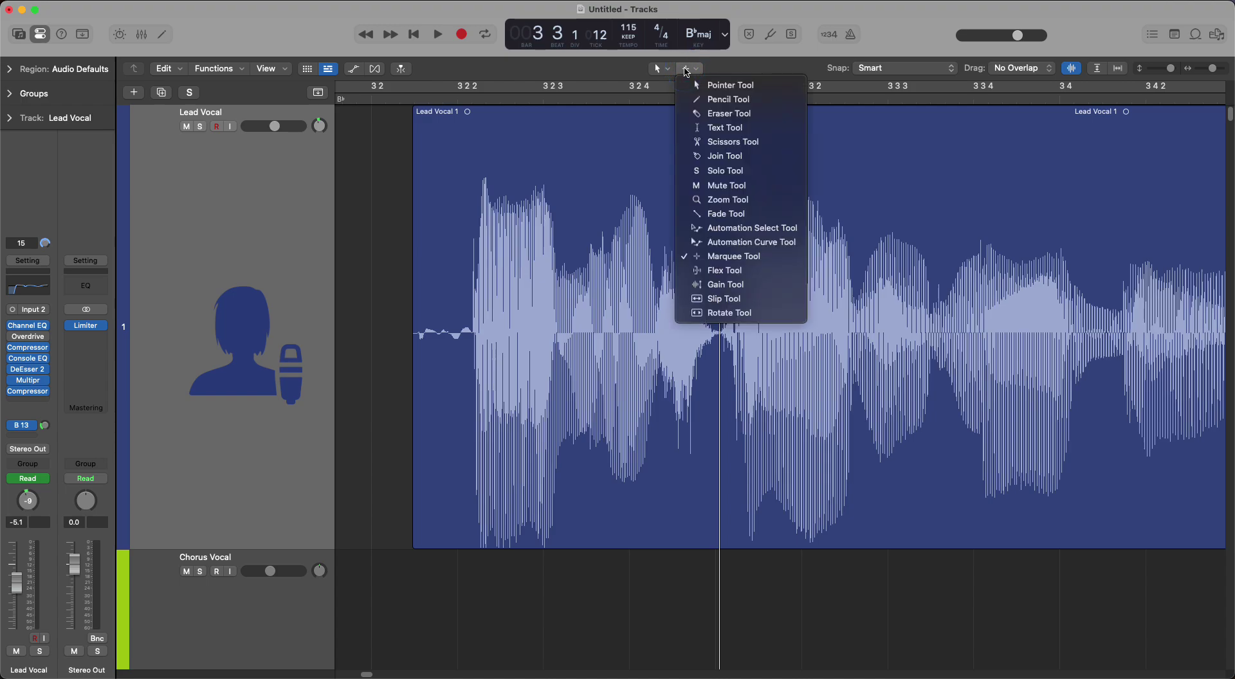
{"action": "left_click", "coordinate": [788, 59]}
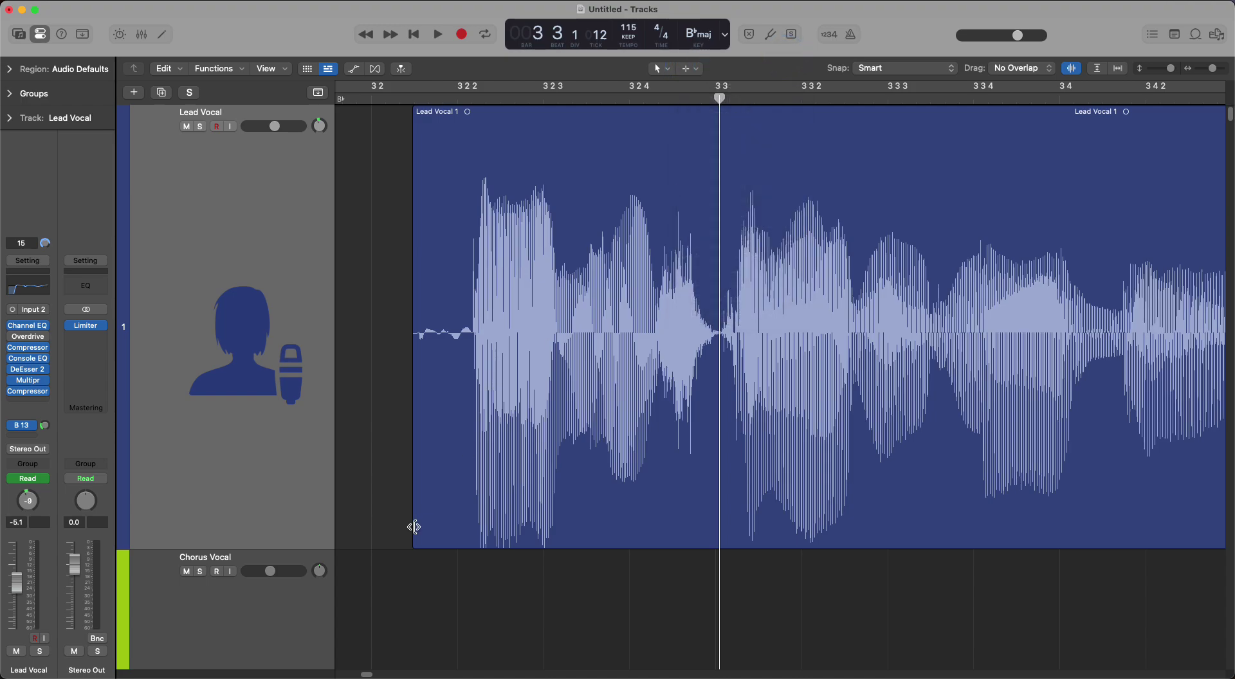
{"action": "left_click_drag", "start_coordinate": [437, 465], "coordinate": [505, 461]}
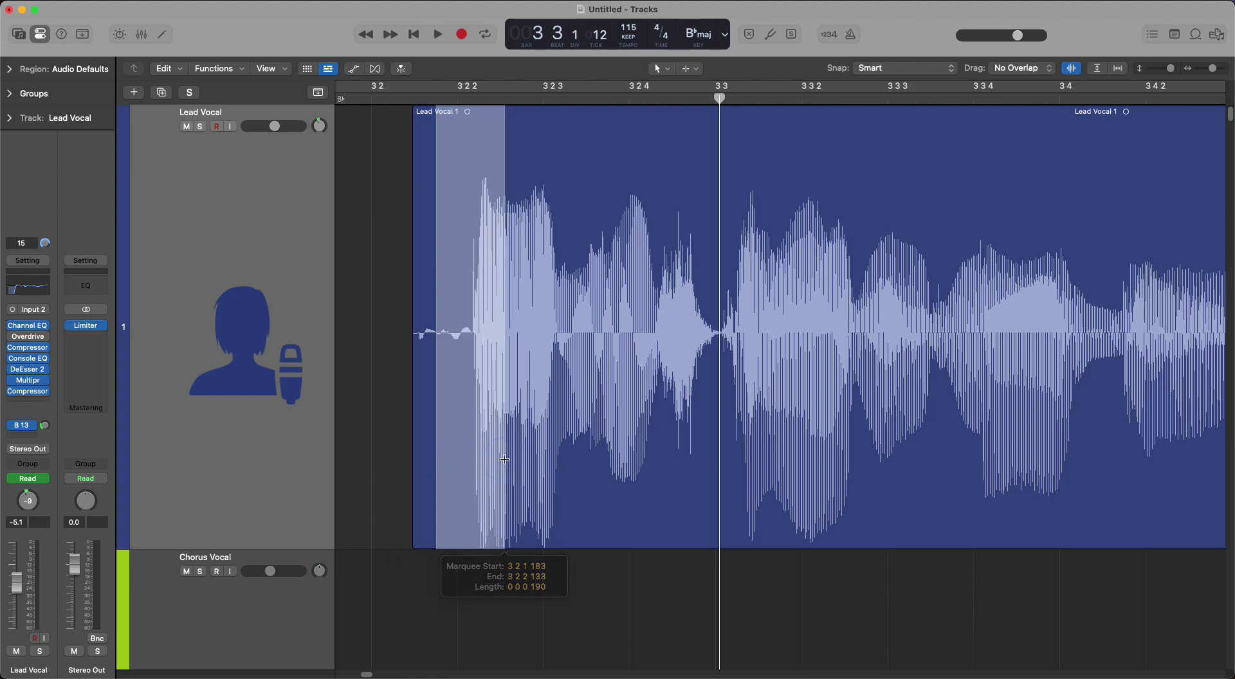
{"action": "left_click", "coordinate": [395, 407]}
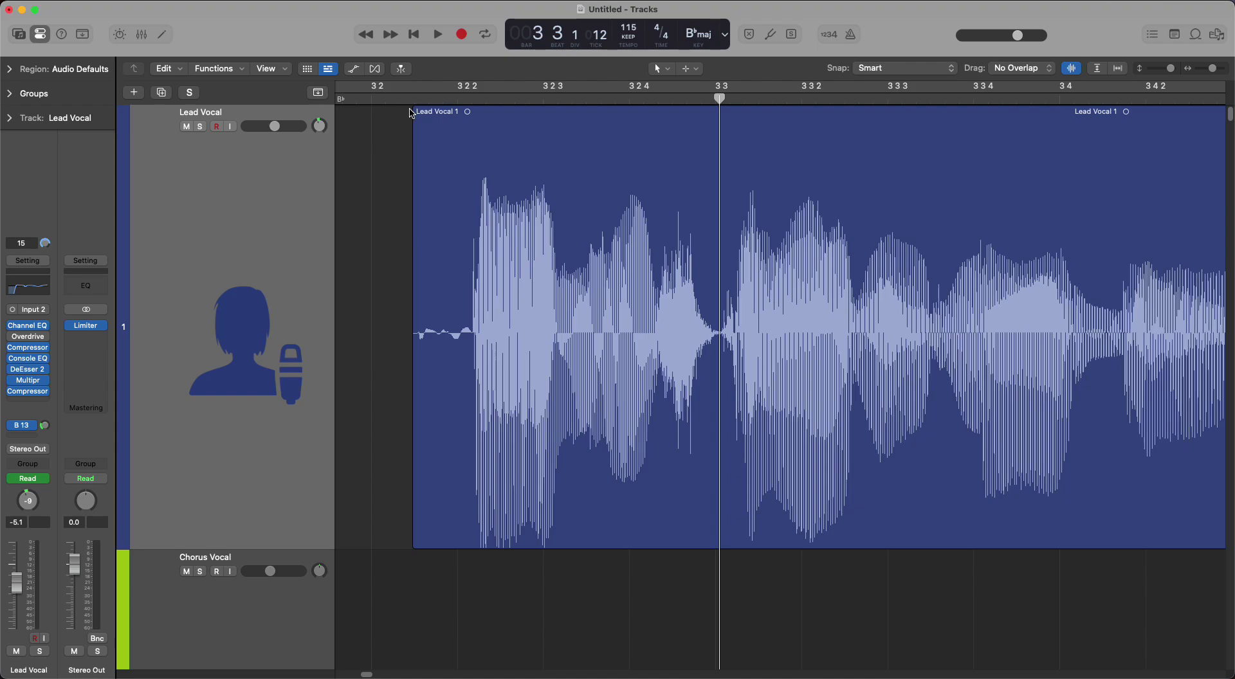
- Add a curved fade-in from the Lead Vocal region's start to just past 3 2 2, and remove the region's fades
{"action": "left_click_drag", "start_coordinate": [419, 115], "coordinate": [496, 118]}
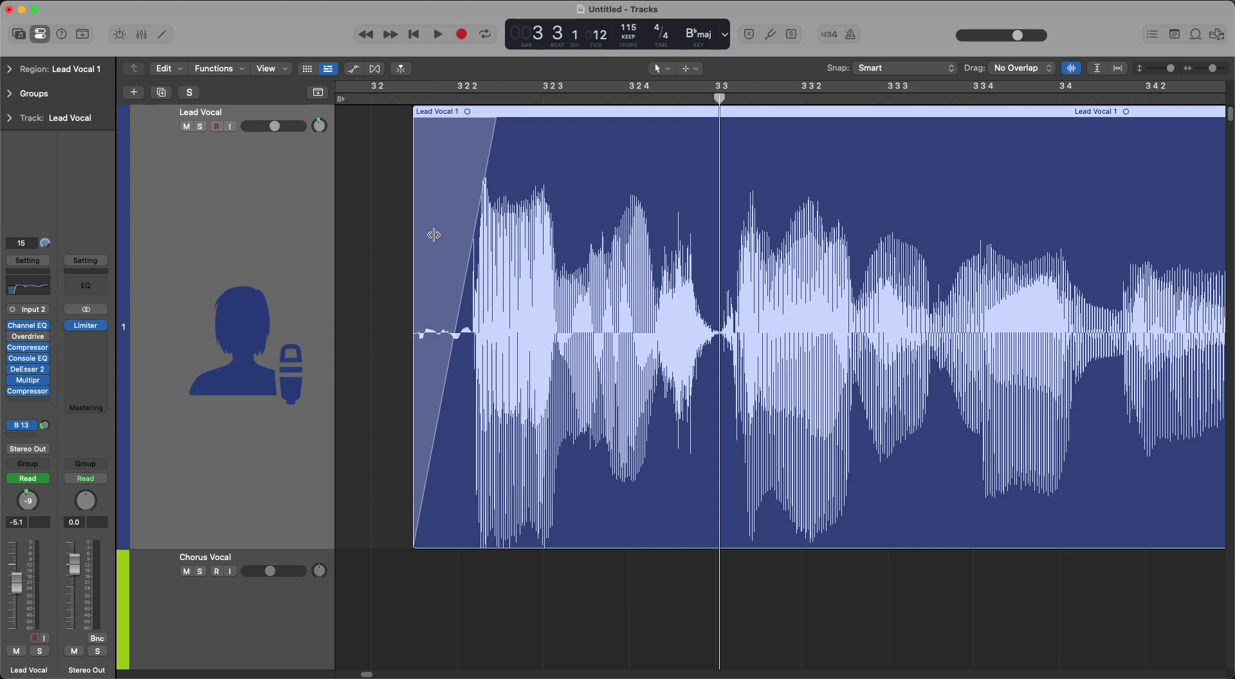
{"action": "left_click_drag", "start_coordinate": [448, 174], "coordinate": [563, 233]}
{"action": "right_click", "coordinate": [466, 197]}
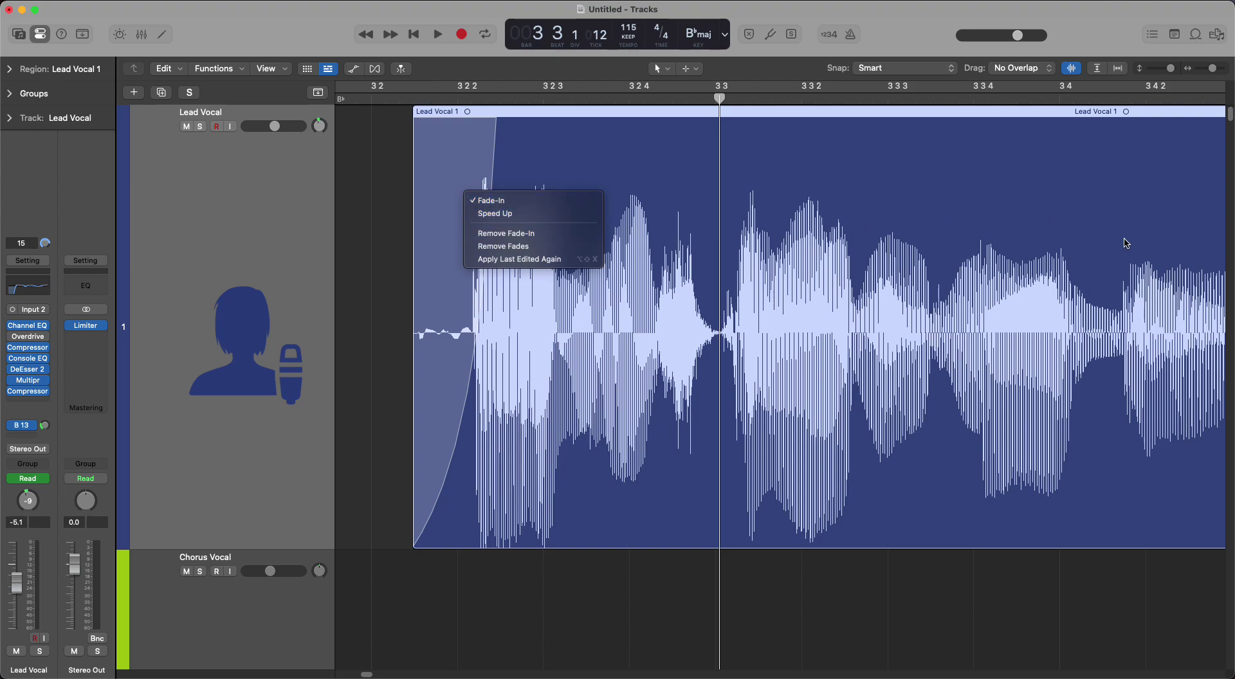
{"action": "left_click", "coordinate": [507, 247]}
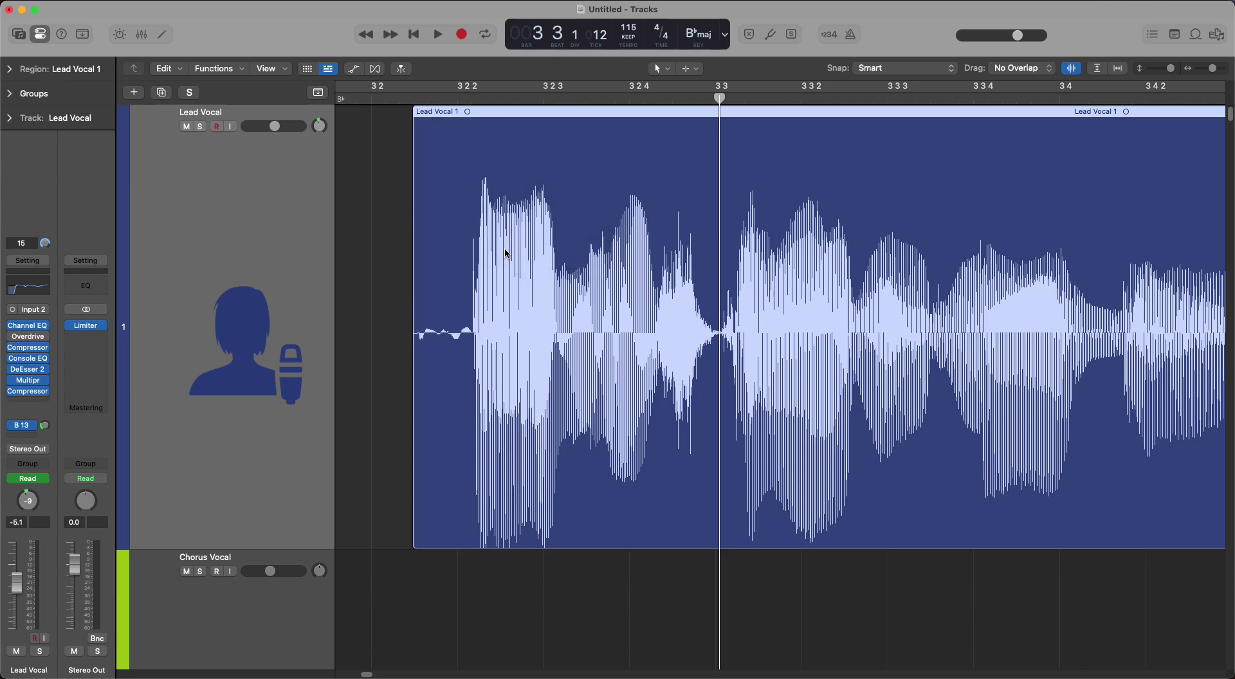